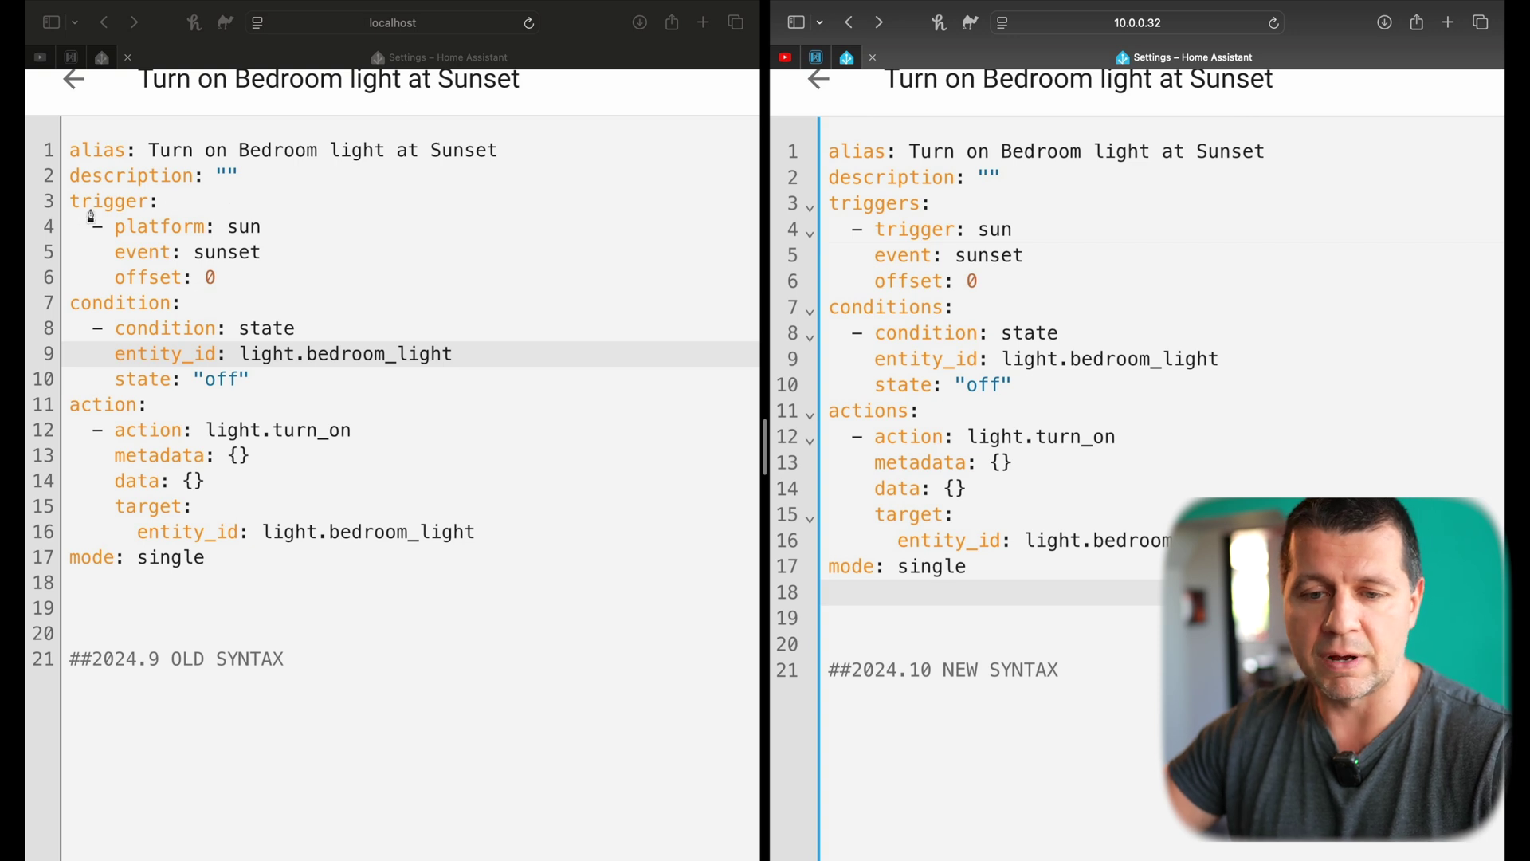
- Outline the "trigger" key in the old syntax and the "triggers:" key in the new syntax with red rectangles
{"action": "mouse_move", "coordinate": [76, 216]}
{"action": "left_mouse_down"}
{"action": "mouse_move", "coordinate": [152, 188]}
{"action": "mouse_move", "coordinate": [48, 188]}
{"action": "mouse_move", "coordinate": [143, 203]}
{"action": "left_mouse_up"}
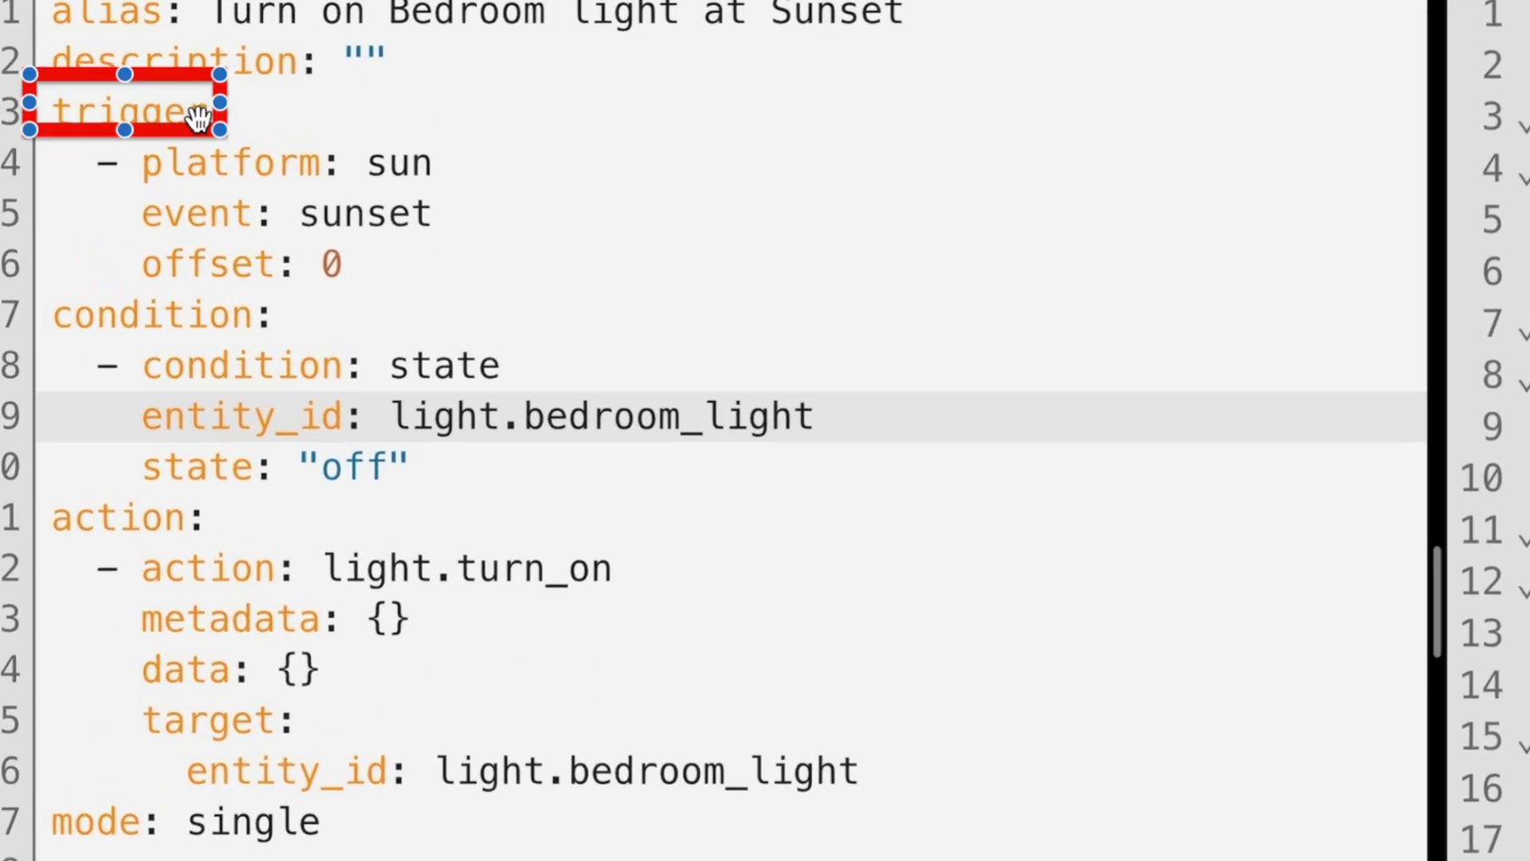
{"action": "left_click_drag", "start_coordinate": [198, 119], "coordinate": [199, 132]}
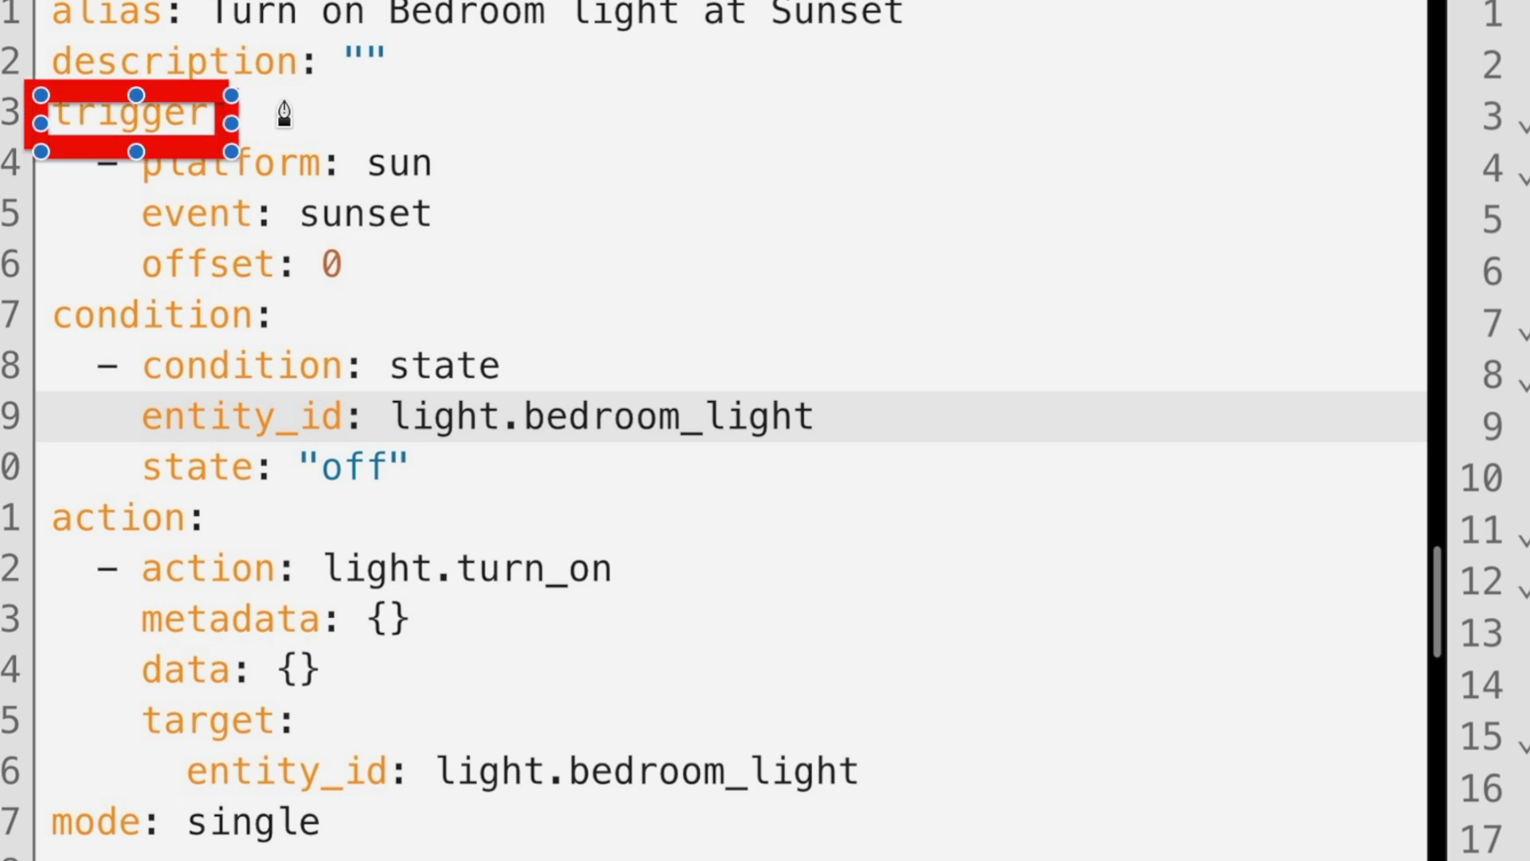
{"action": "mouse_move", "coordinate": [173, 97]}
{"action": "left_mouse_down"}
{"action": "mouse_move", "coordinate": [679, 67]}
{"action": "mouse_move", "coordinate": [1529, 110]}
{"action": "mouse_move", "coordinate": [1529, 97]}
{"action": "left_mouse_up"}
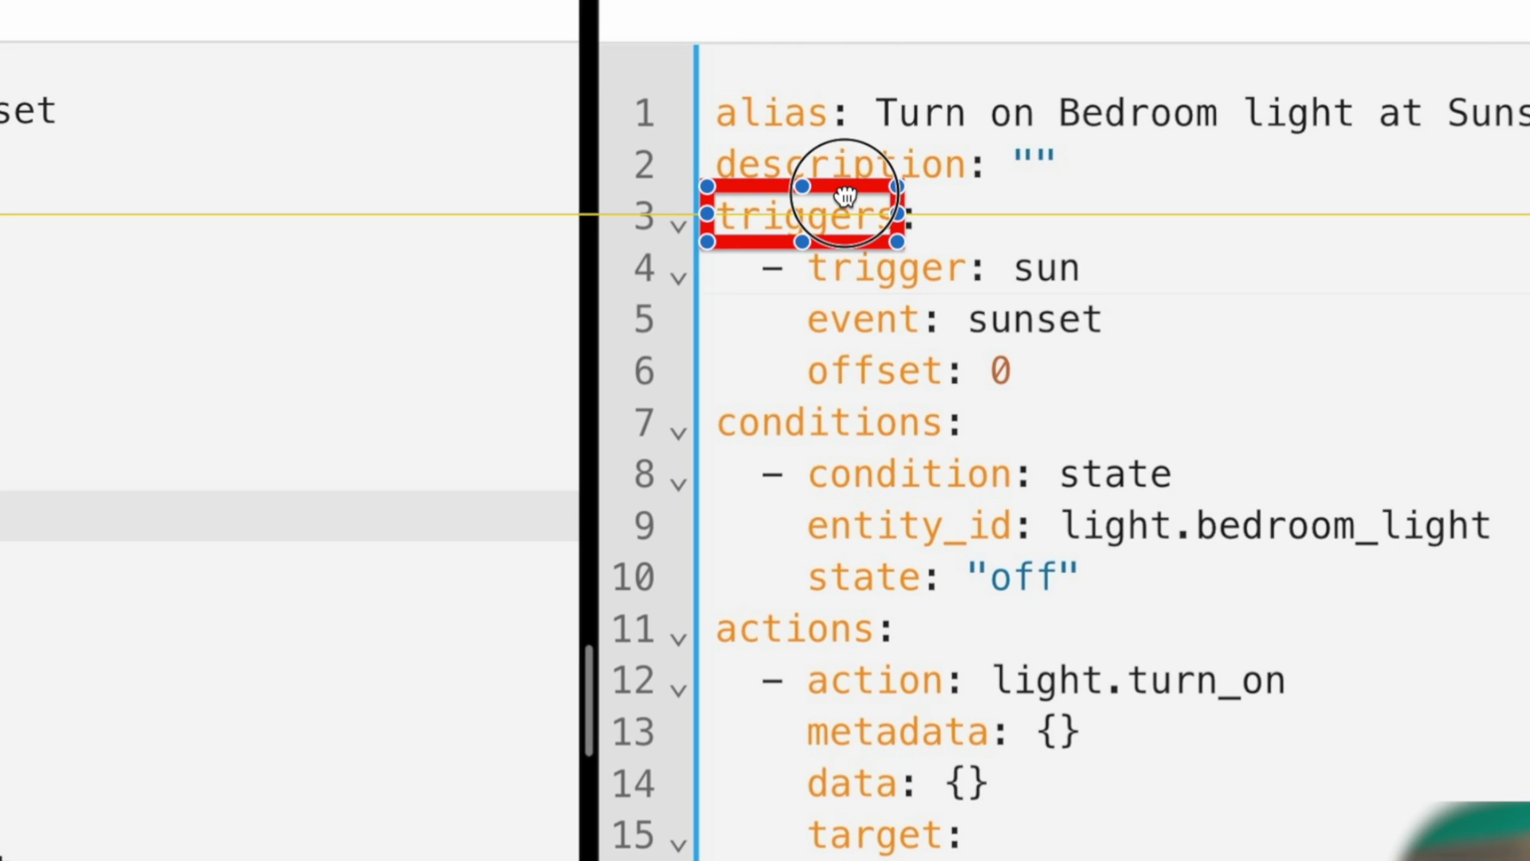
{"action": "left_click_drag", "start_coordinate": [898, 213], "coordinate": [948, 214]}
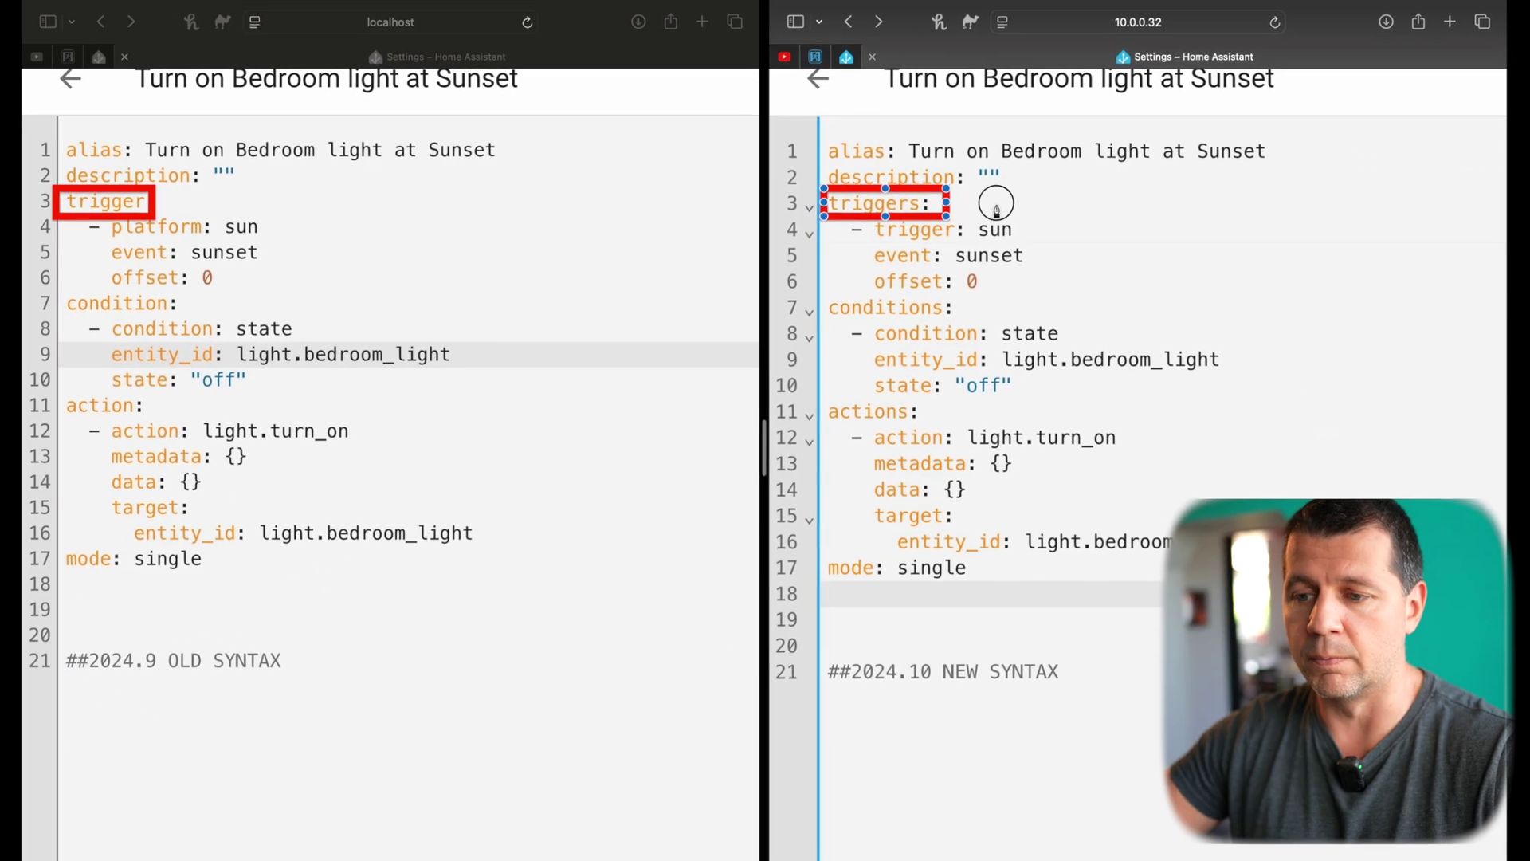
{"action": "left_click", "coordinate": [996, 206]}
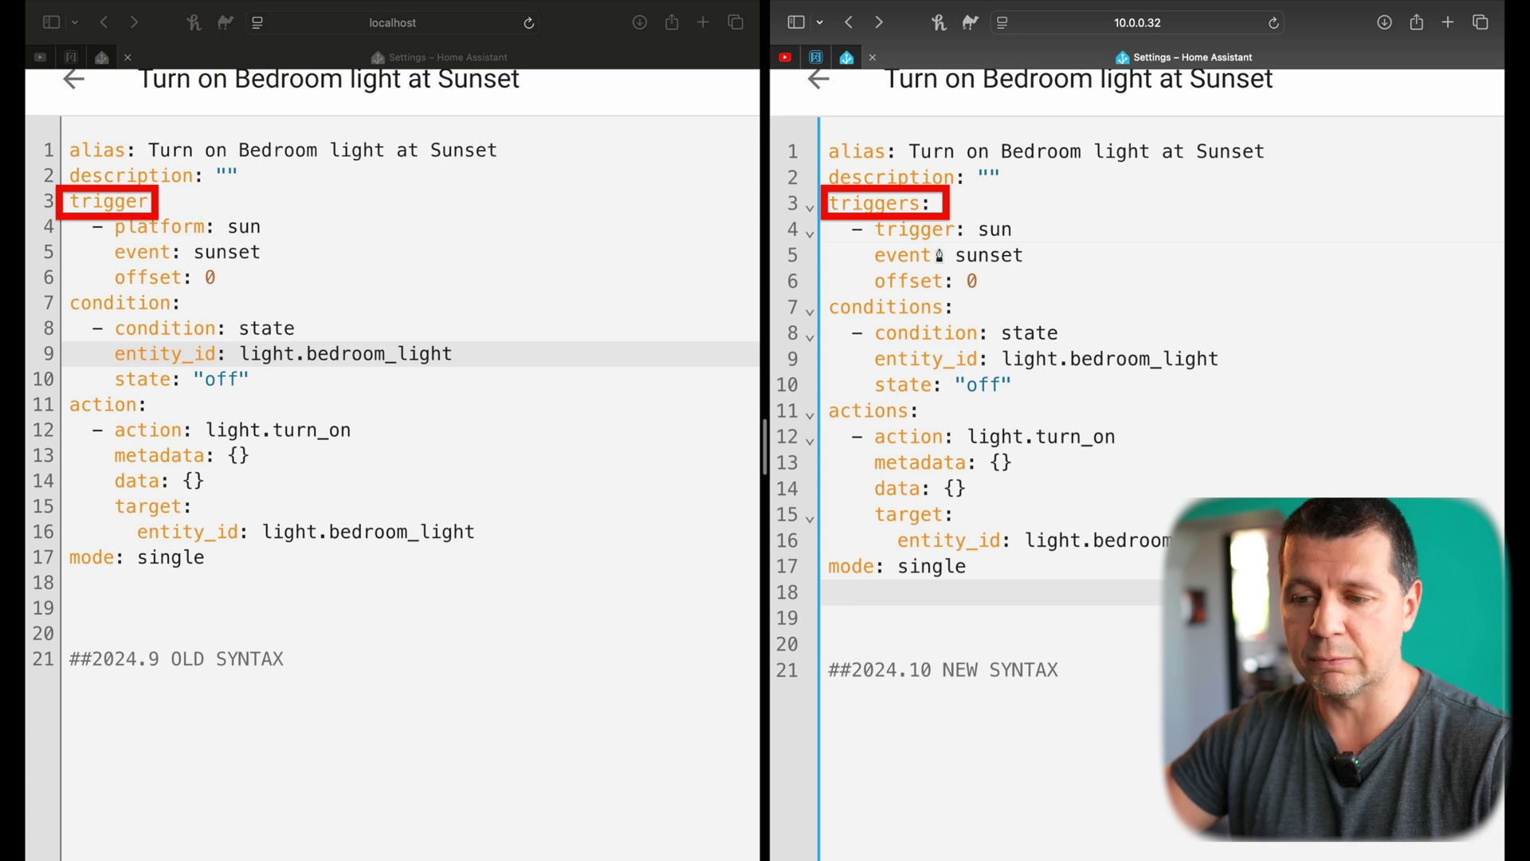
{"action": "mouse_move", "coordinate": [1035, 291]}
{"action": "left_mouse_down"}
{"action": "mouse_move", "coordinate": [807, 251]}
{"action": "mouse_move", "coordinate": [1014, 217]}
{"action": "mouse_move", "coordinate": [1024, 293]}
{"action": "left_mouse_up"}
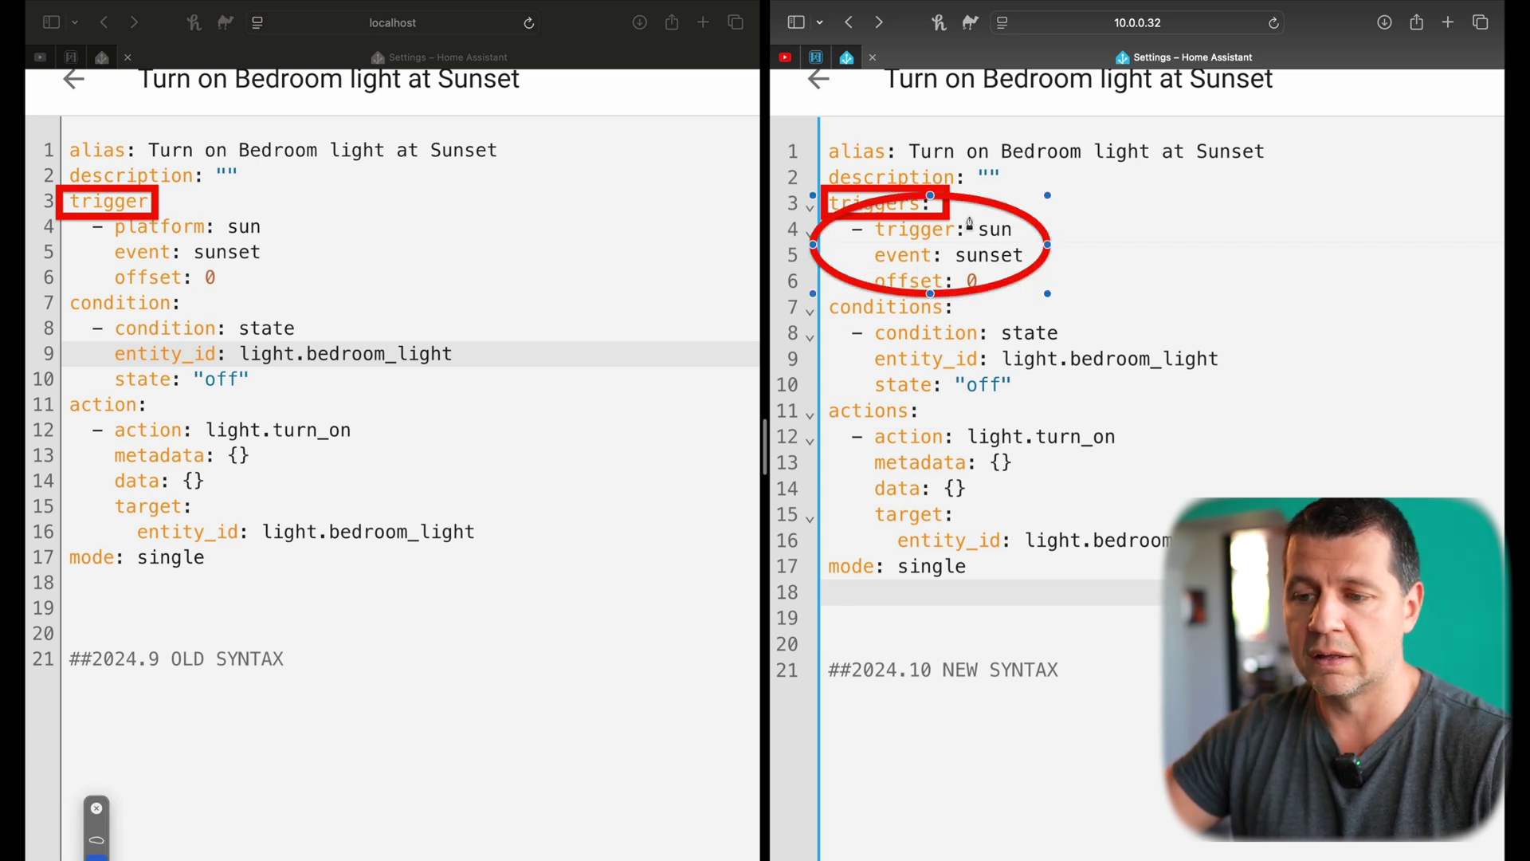
{"action": "left_click_drag", "start_coordinate": [976, 203], "coordinate": [982, 211]}
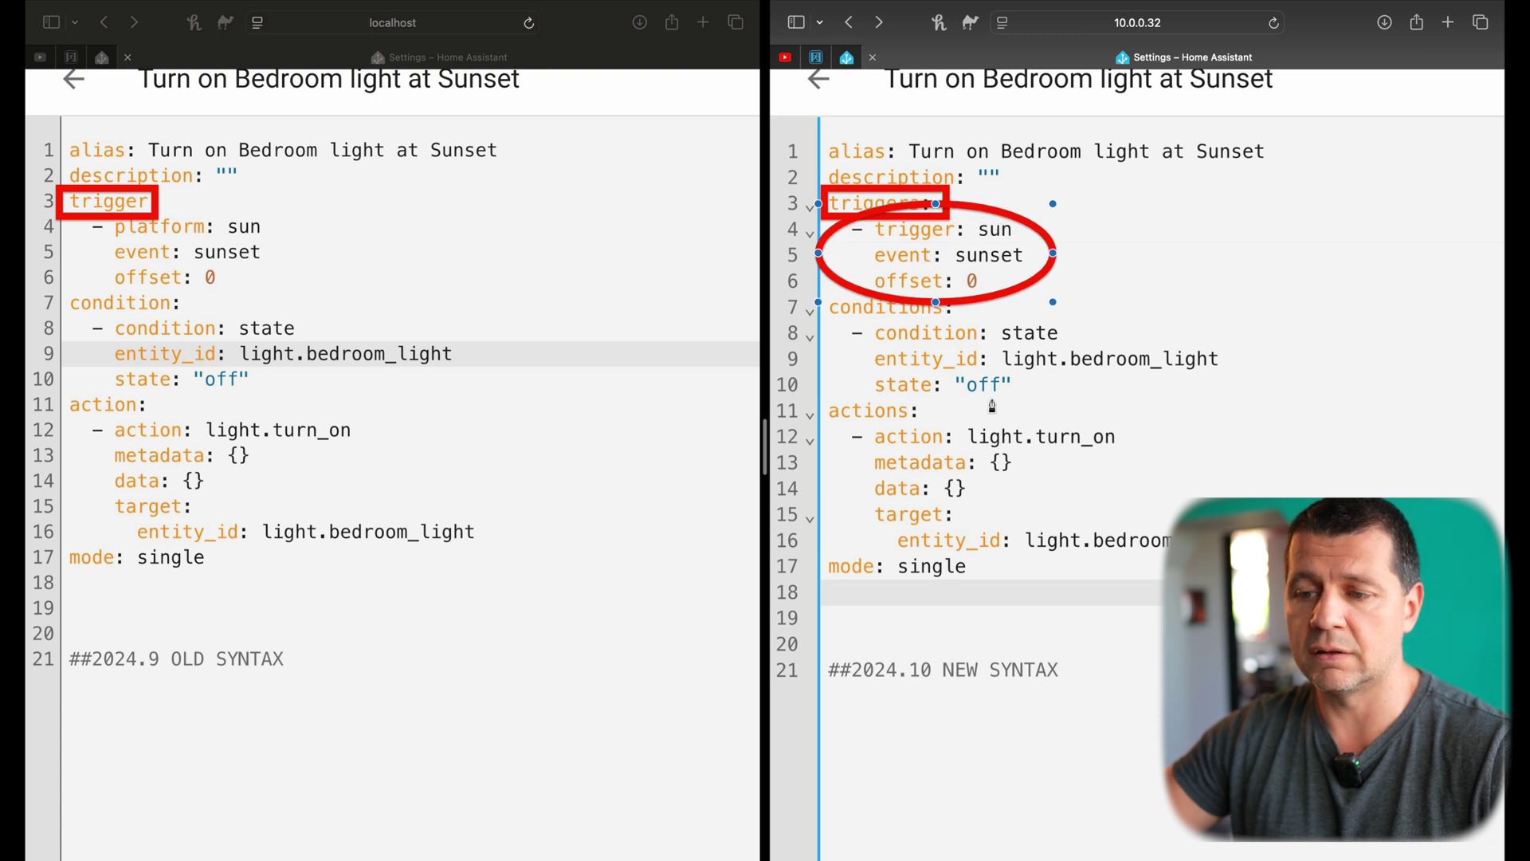
{"action": "key", "text": "BackSpace"}
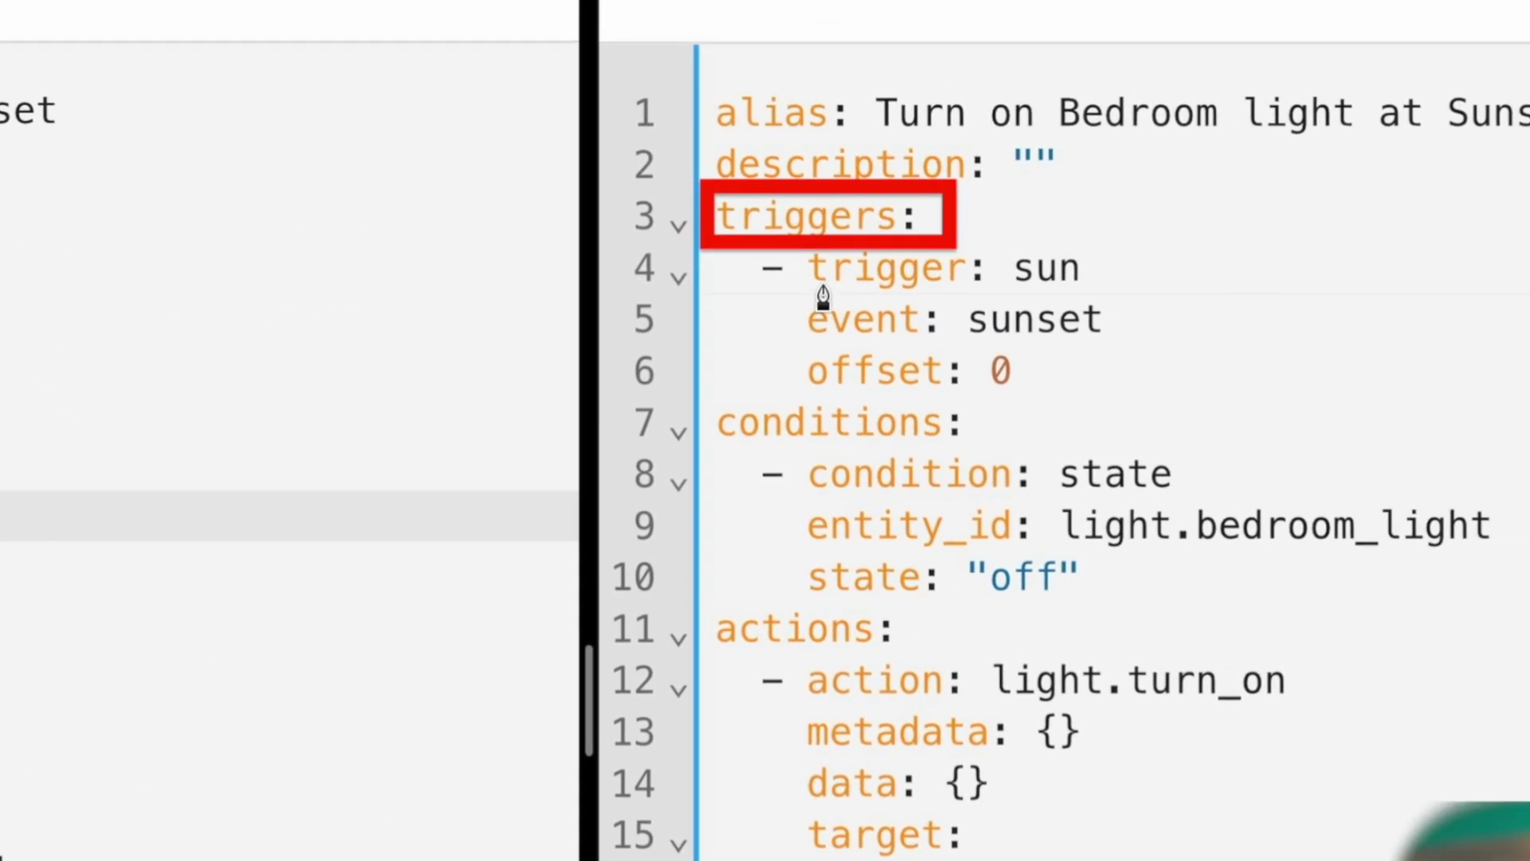
- Underline "trigger" on line 4 of the new syntax and "platform" on line 4 of the old syntax in red
{"action": "left_click_drag", "start_coordinate": [823, 297], "coordinate": [960, 284]}
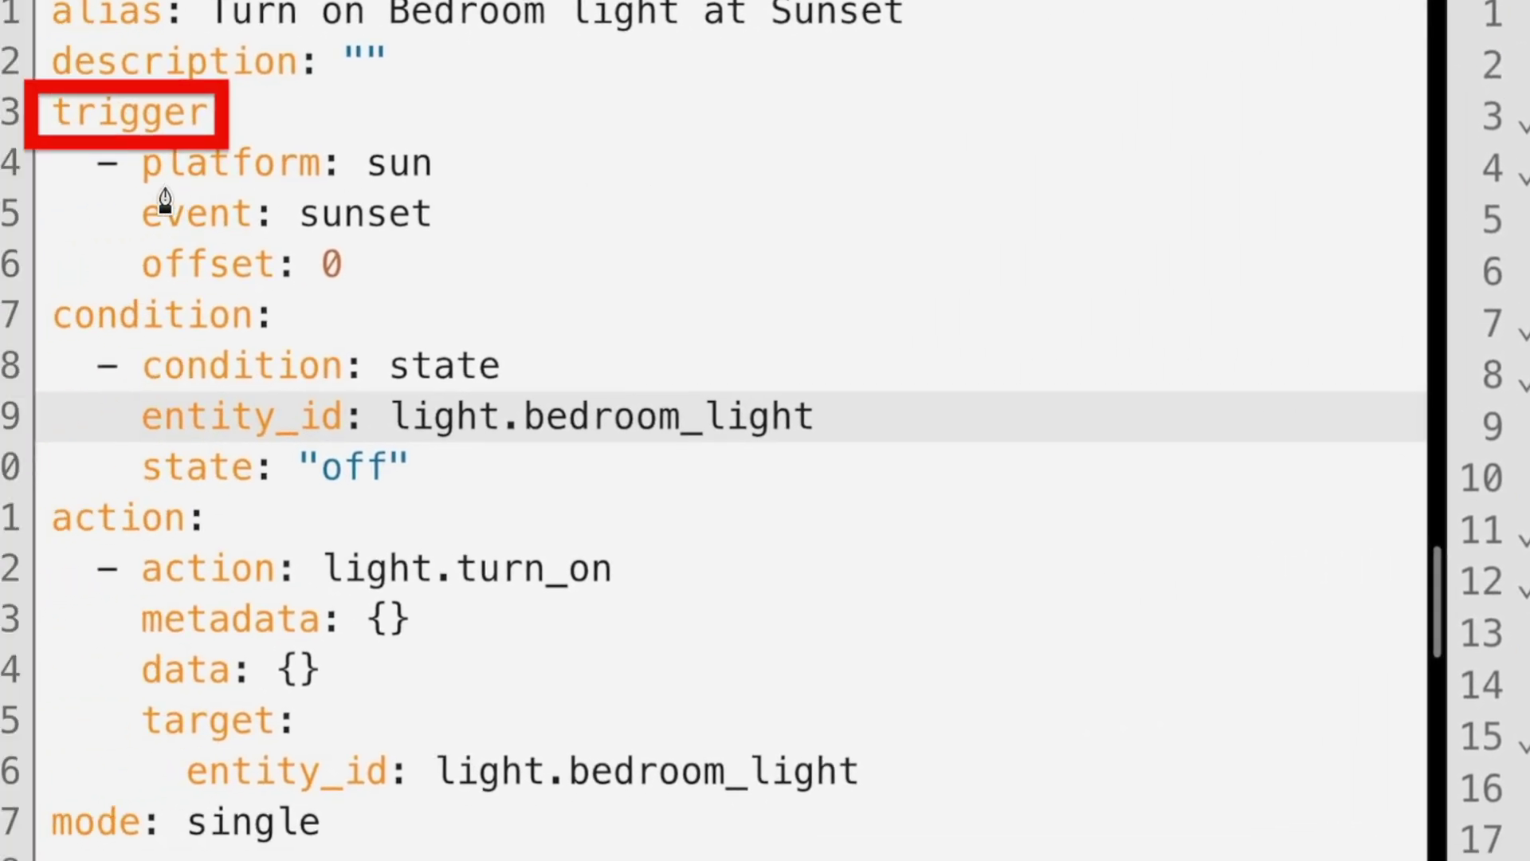
{"action": "left_click_drag", "start_coordinate": [146, 190], "coordinate": [339, 178]}
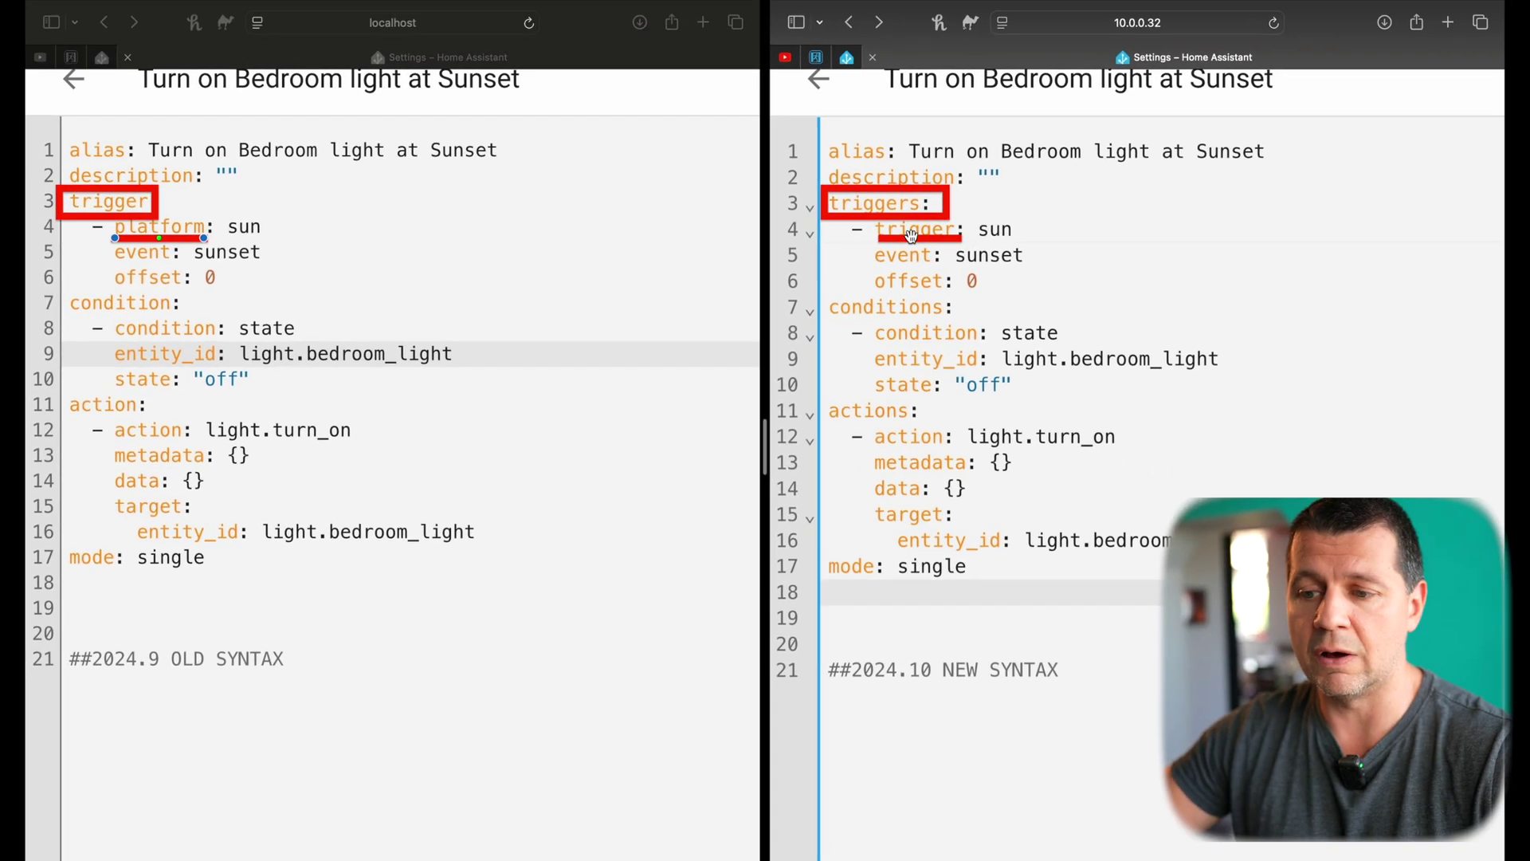
{"action": "left_click_drag", "start_coordinate": [913, 239], "coordinate": [912, 245]}
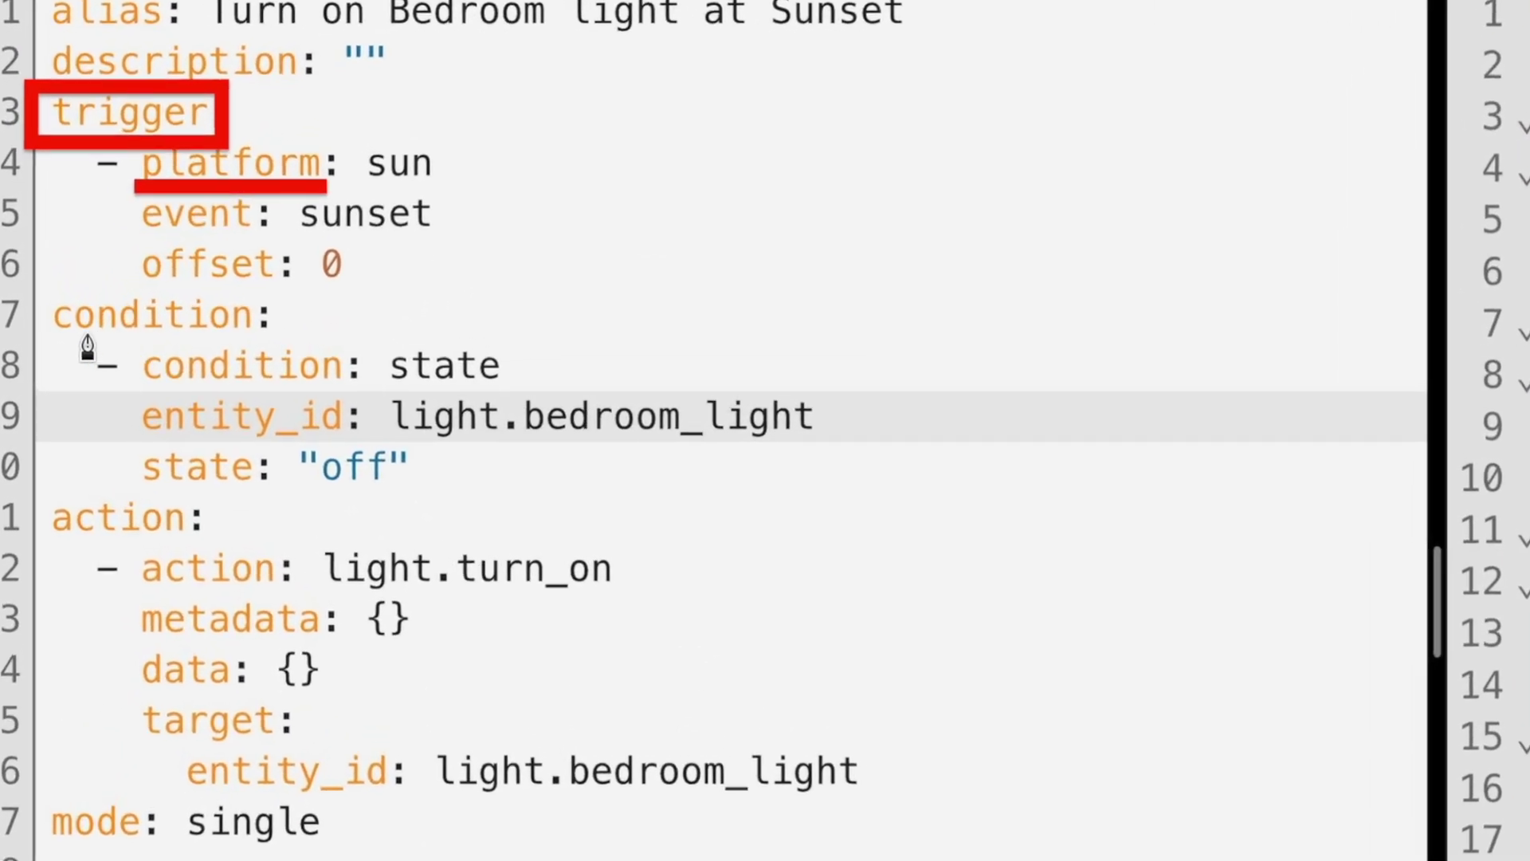
- Underline the "conditions:" key in the new syntax and the "condition:" key in the old syntax in red
{"action": "left_click_drag", "start_coordinate": [1255, 393], "coordinate": [1507, 394]}
{"action": "left_click", "coordinate": [1391, 412]}
{"action": "left_click_drag", "start_coordinate": [856, 475], "coordinate": [854, 470]}
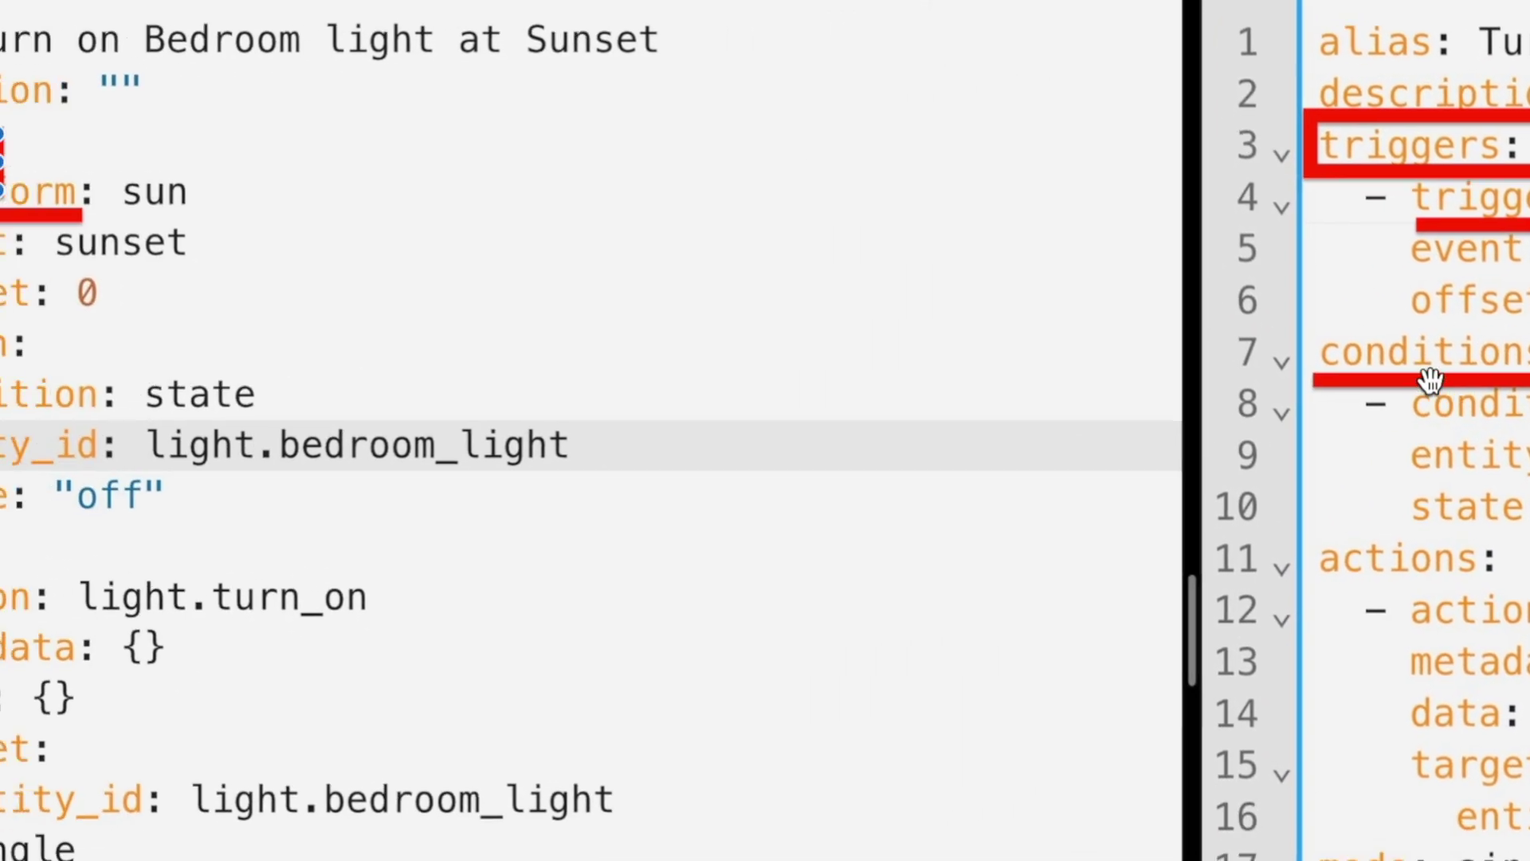
{"action": "left_click_drag", "start_coordinate": [51, 341], "coordinate": [306, 342]}
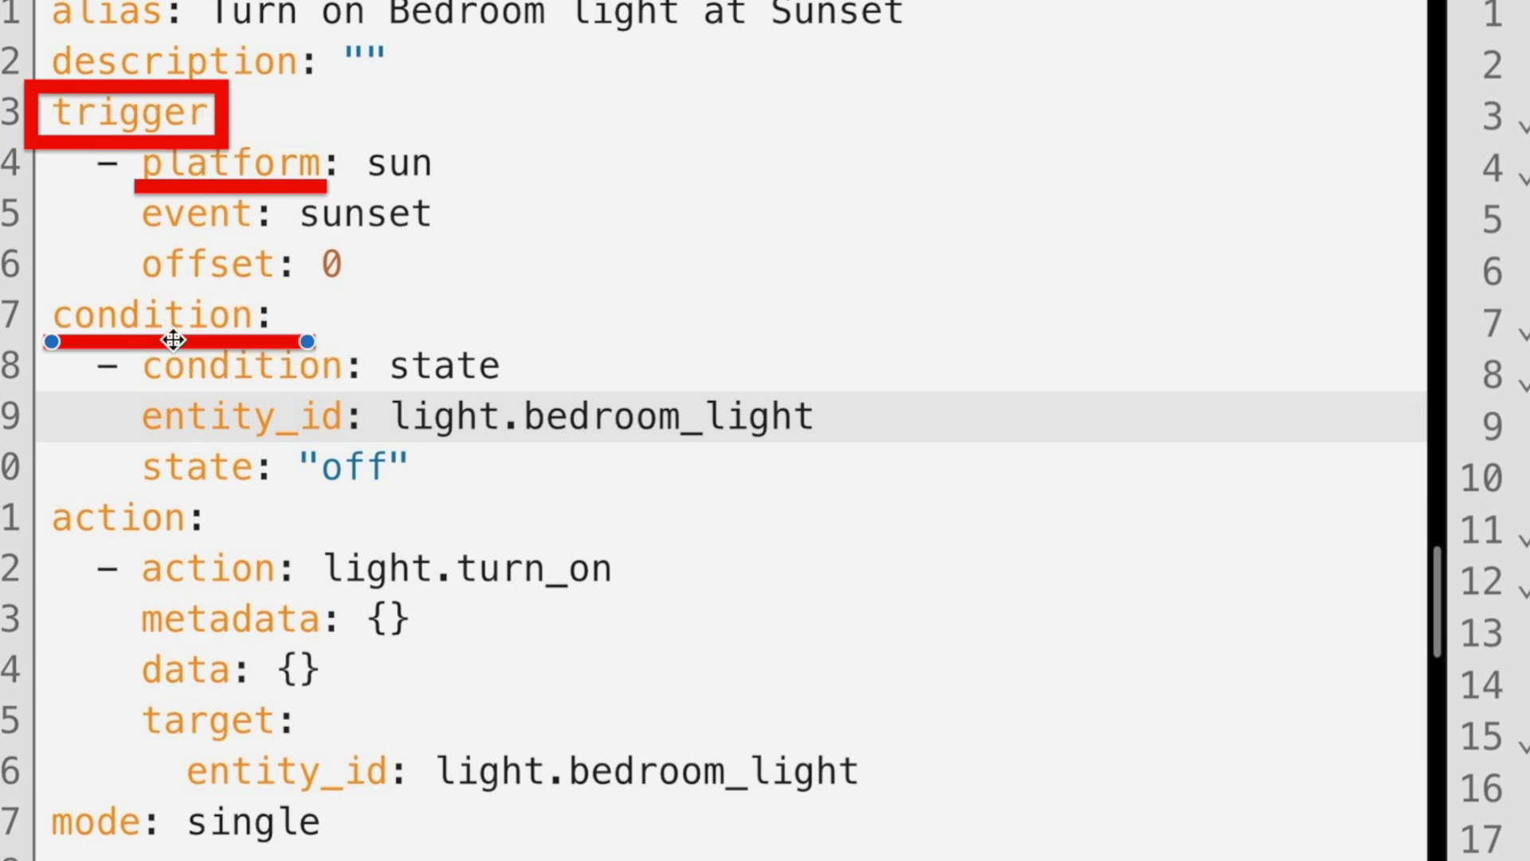
{"action": "left_click_drag", "start_coordinate": [112, 341], "coordinate": [91, 345]}
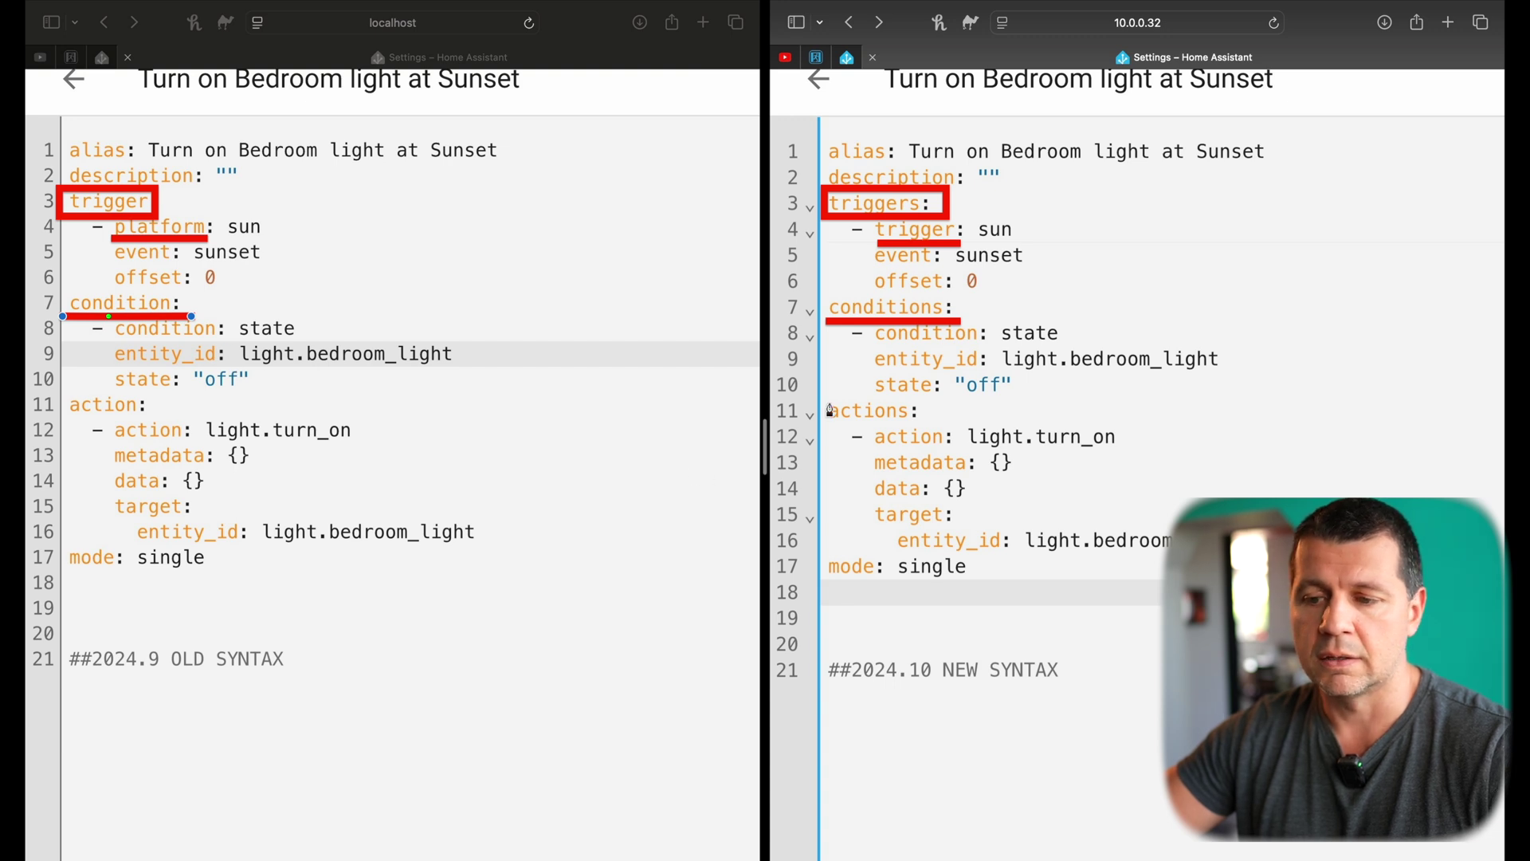
- Copy the red underline beneath "conditions:" to the "actions:" key in the new syntax and the "action:" key in the old syntax
{"action": "left_click", "coordinate": [900, 322]}
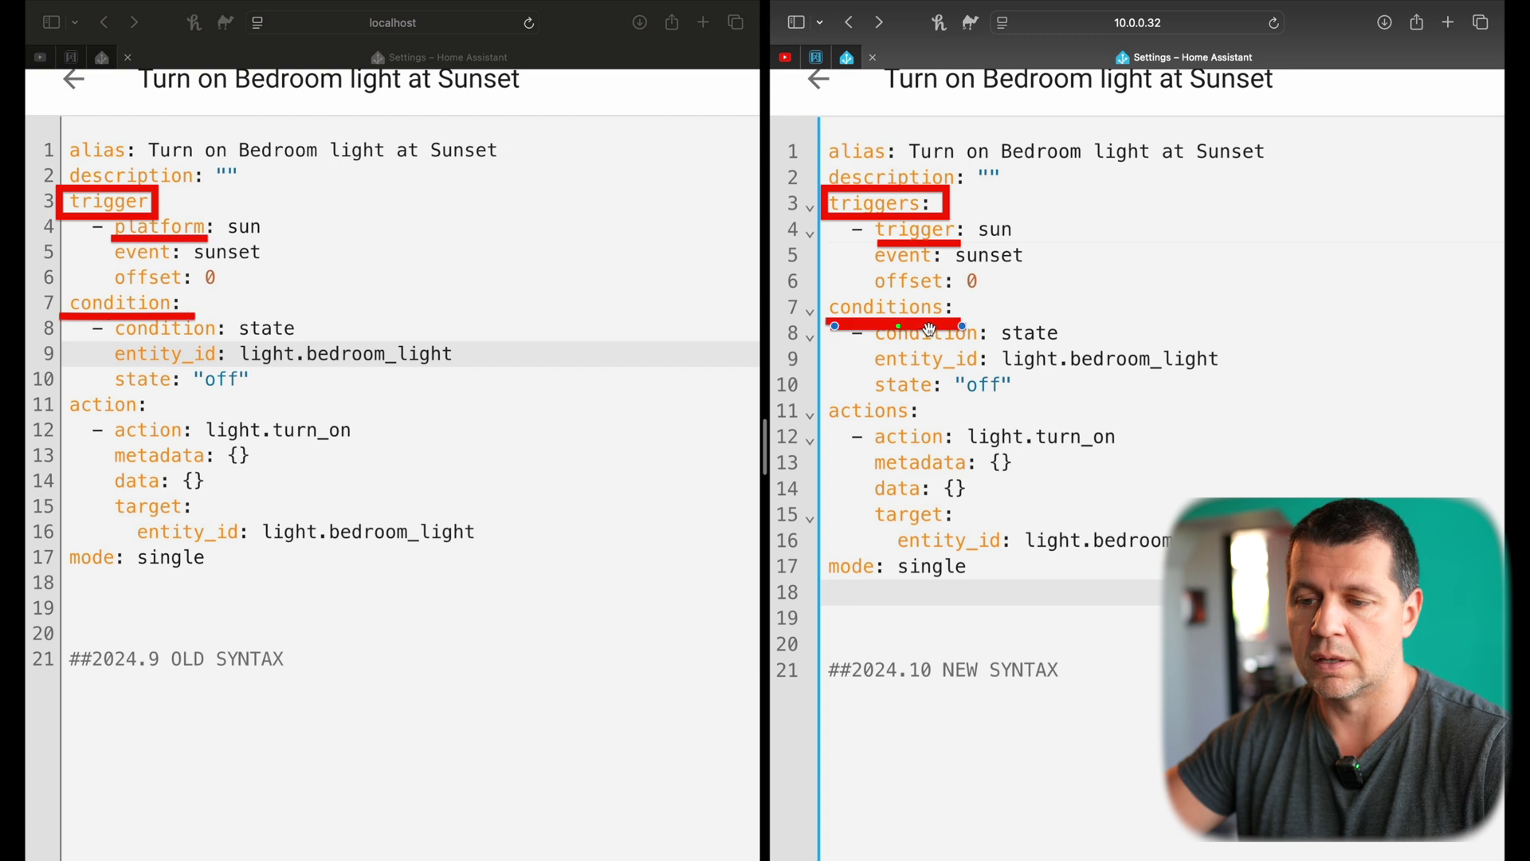
{"action": "left_click_drag", "start_coordinate": [926, 328], "coordinate": [920, 425]}
{"action": "key", "text": "super+v"}
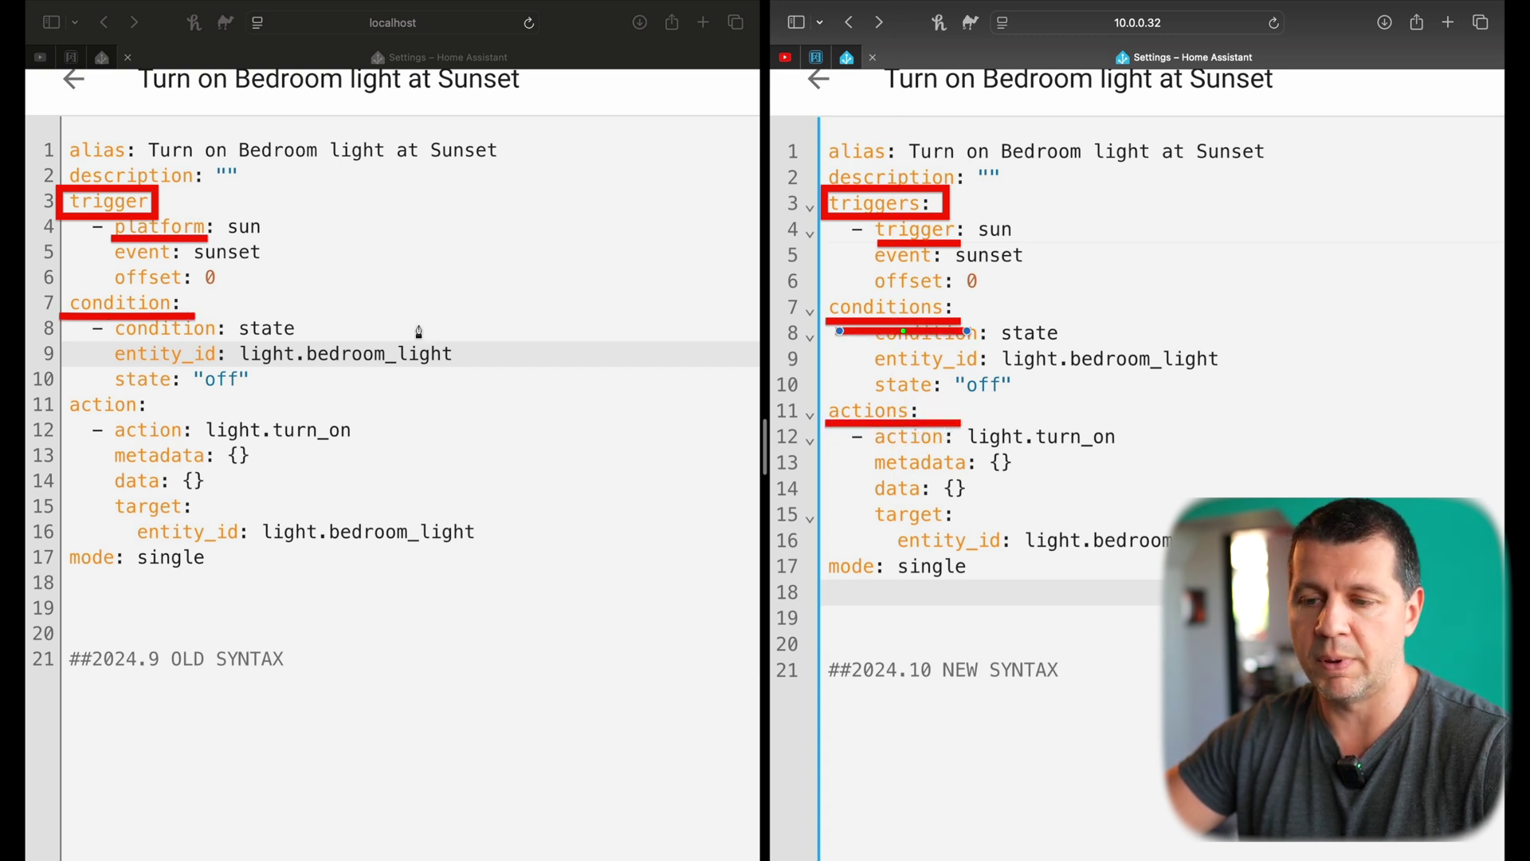
{"action": "left_click_drag", "start_coordinate": [866, 330], "coordinate": [72, 420]}
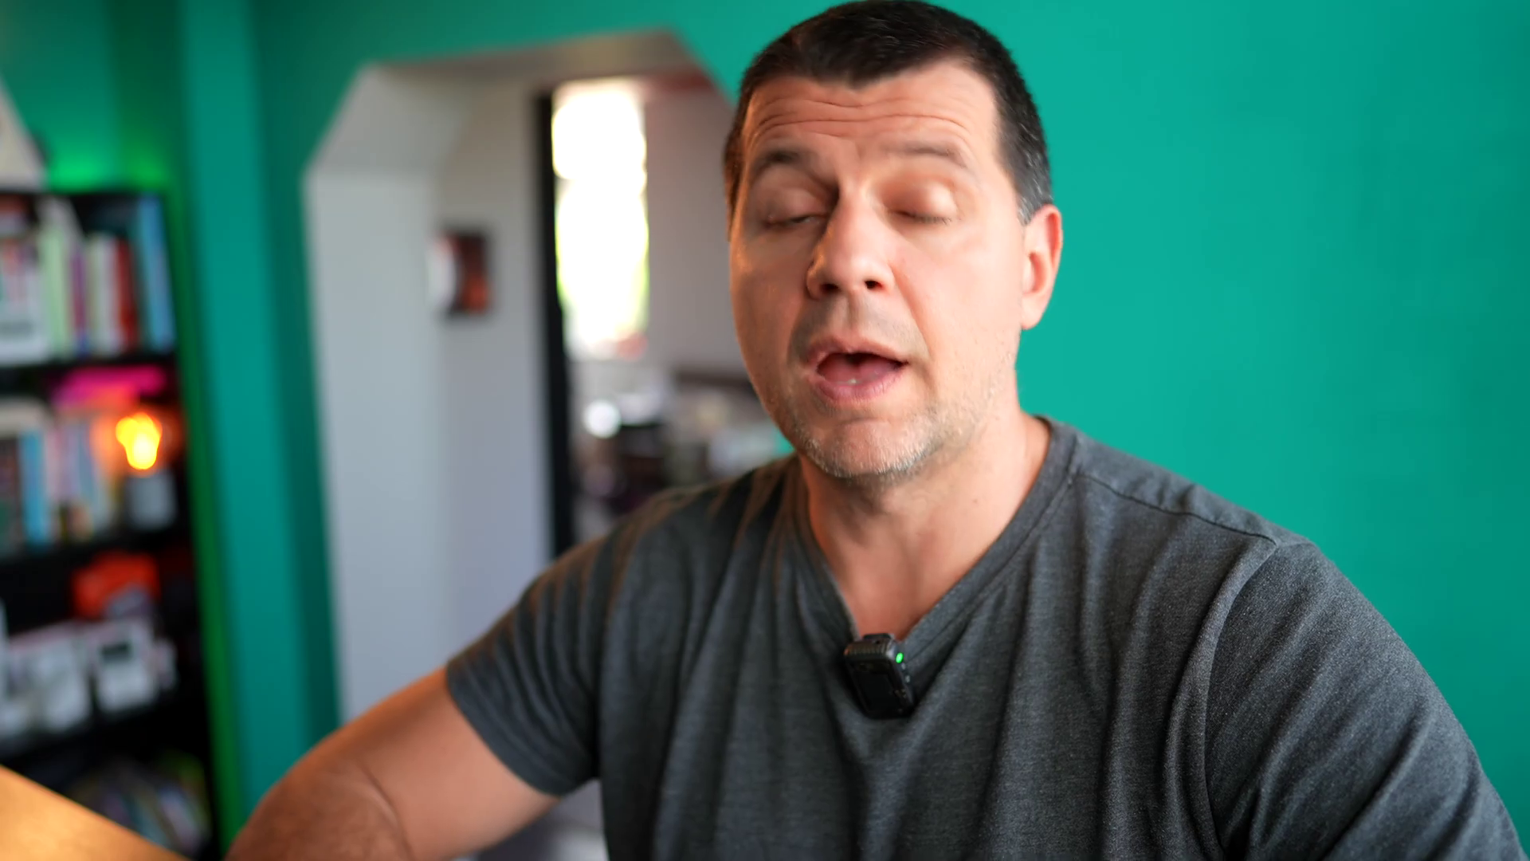
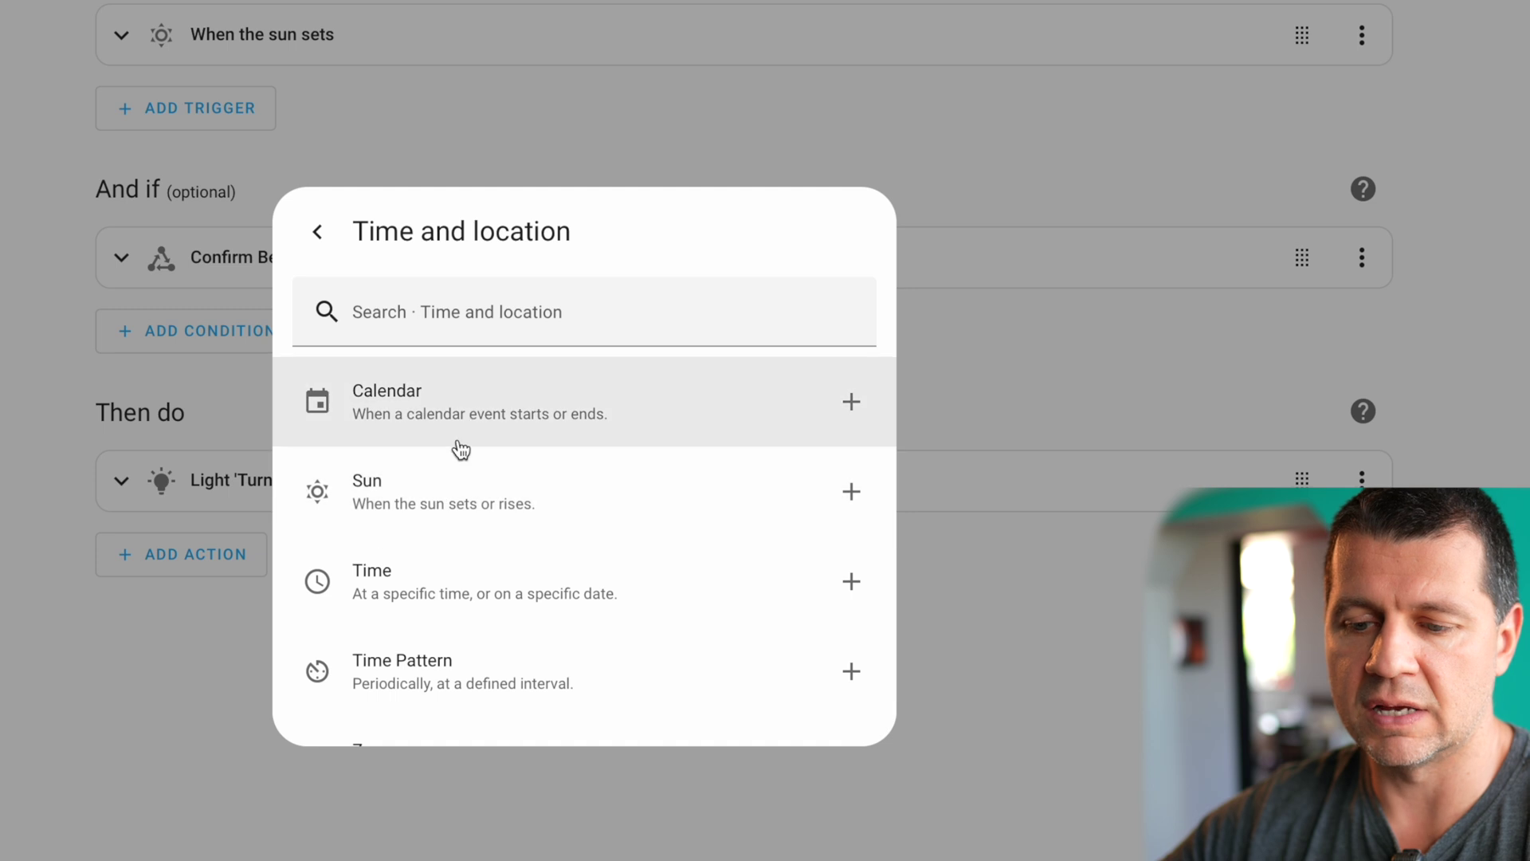
- Add a Calendar trigger and a Sun condition to the bedroom light automation
{"action": "left_click", "coordinate": [468, 423]}
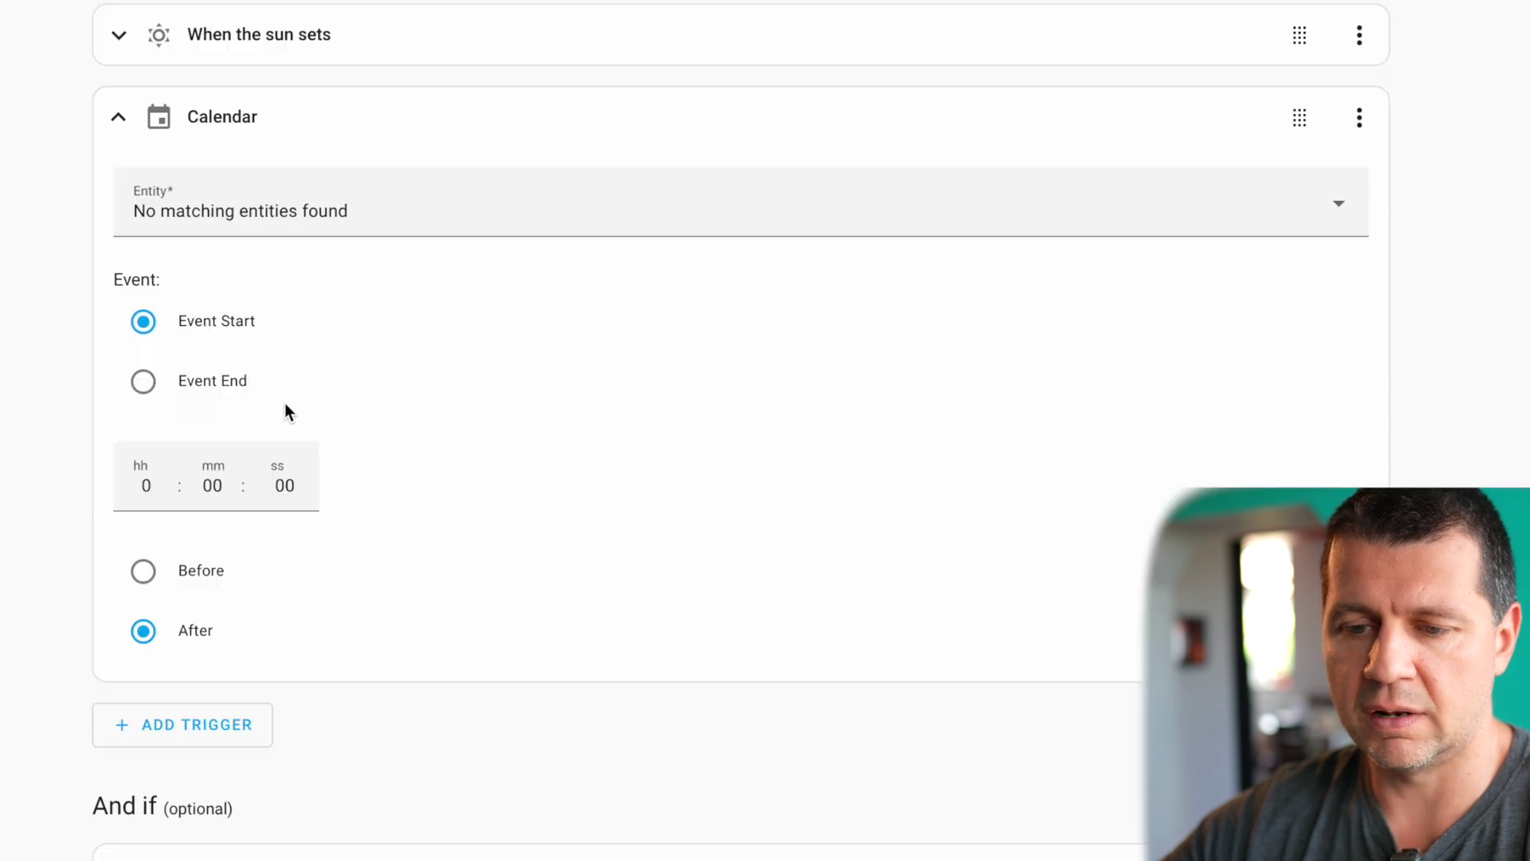
{"action": "scroll", "coordinate": [338, 590], "scroll_direction": "down", "scroll_amount": 2}
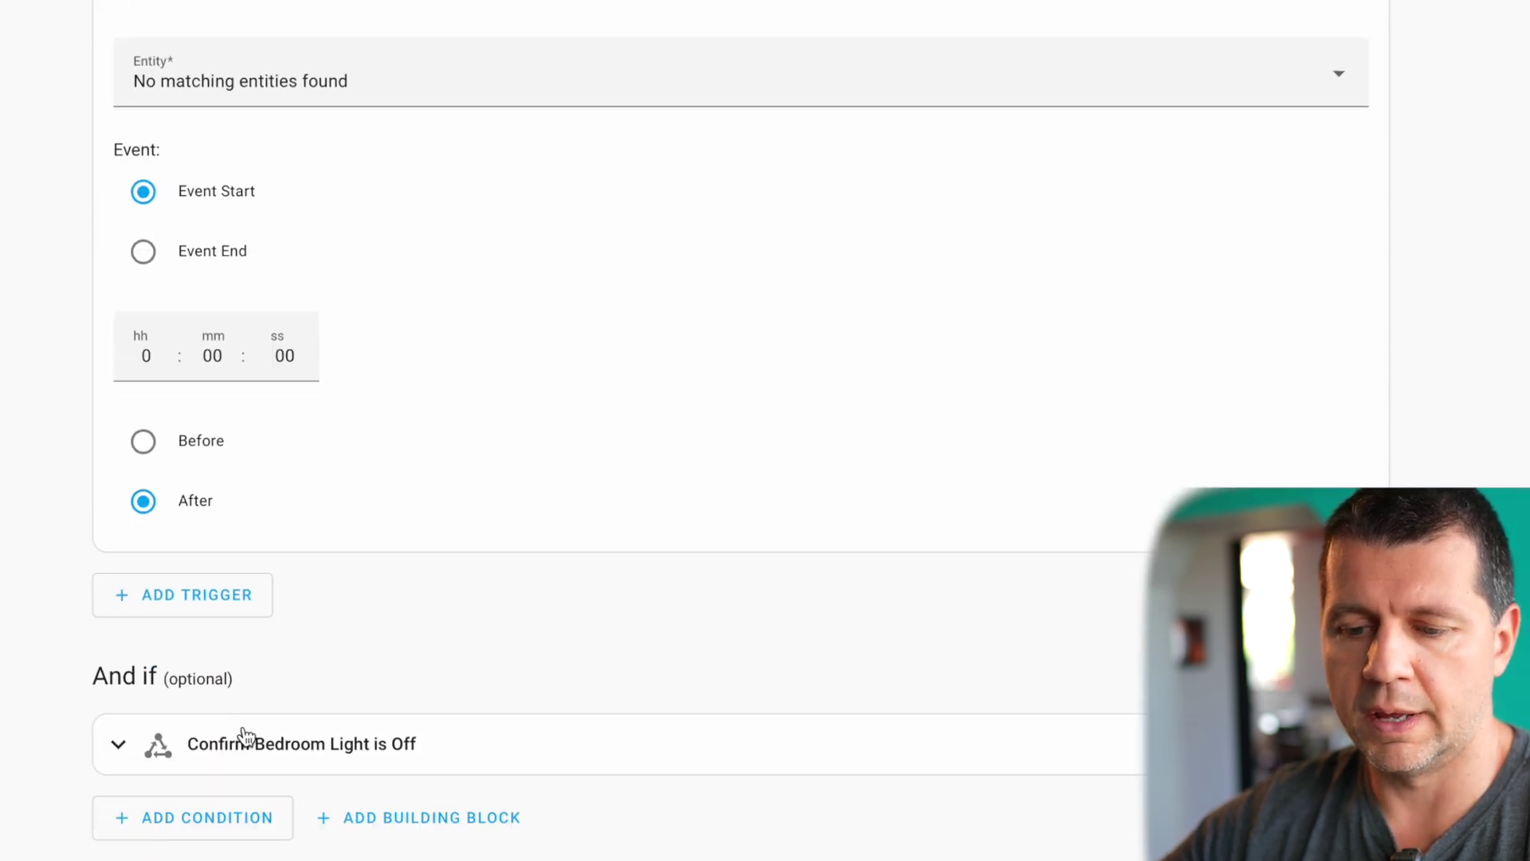
{"action": "left_click", "coordinate": [244, 821]}
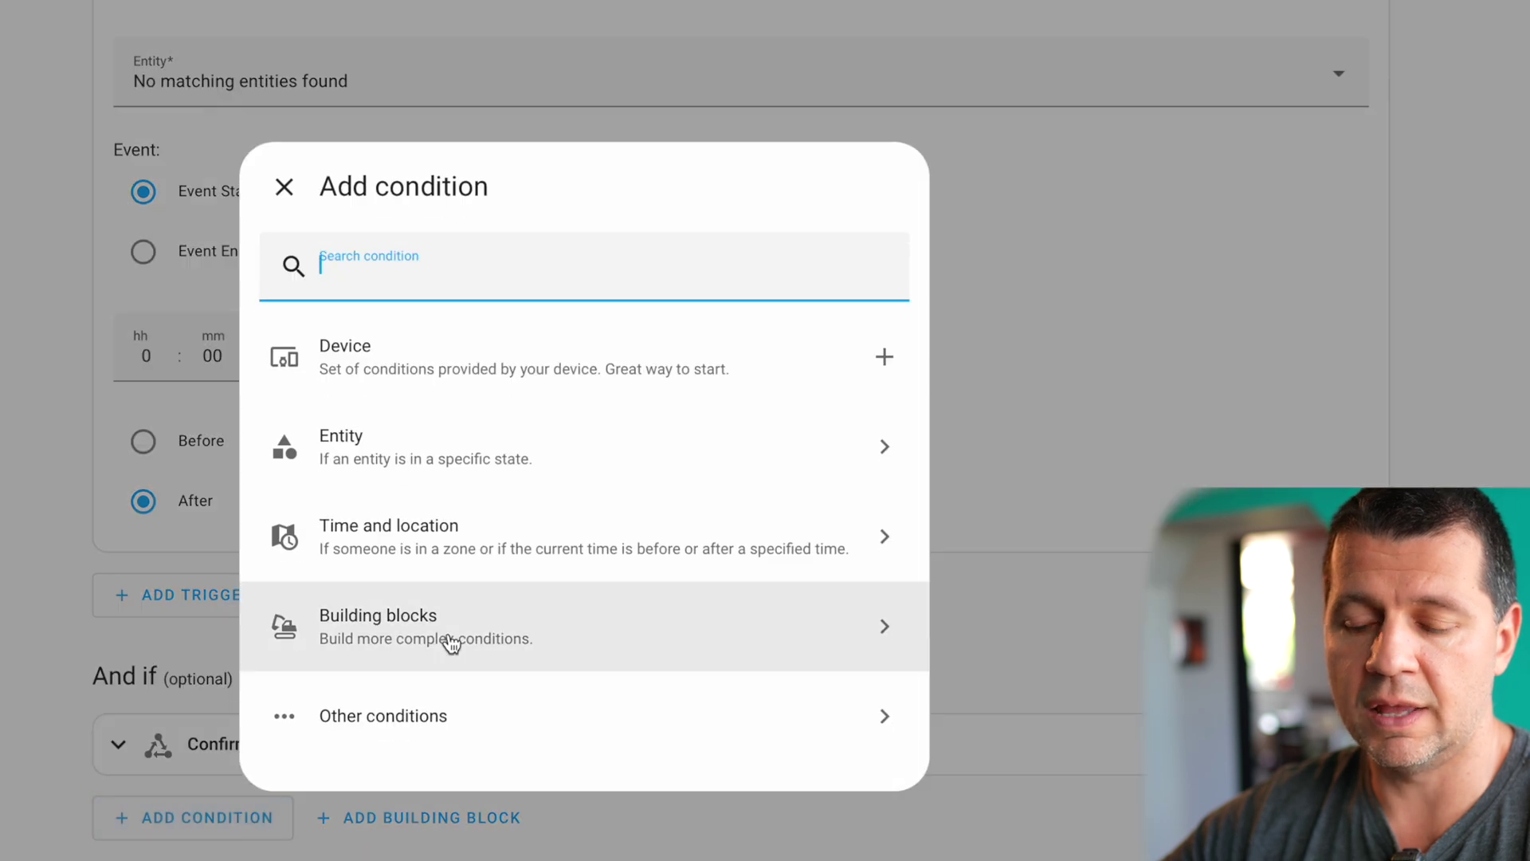
{"action": "left_click", "coordinate": [478, 538]}
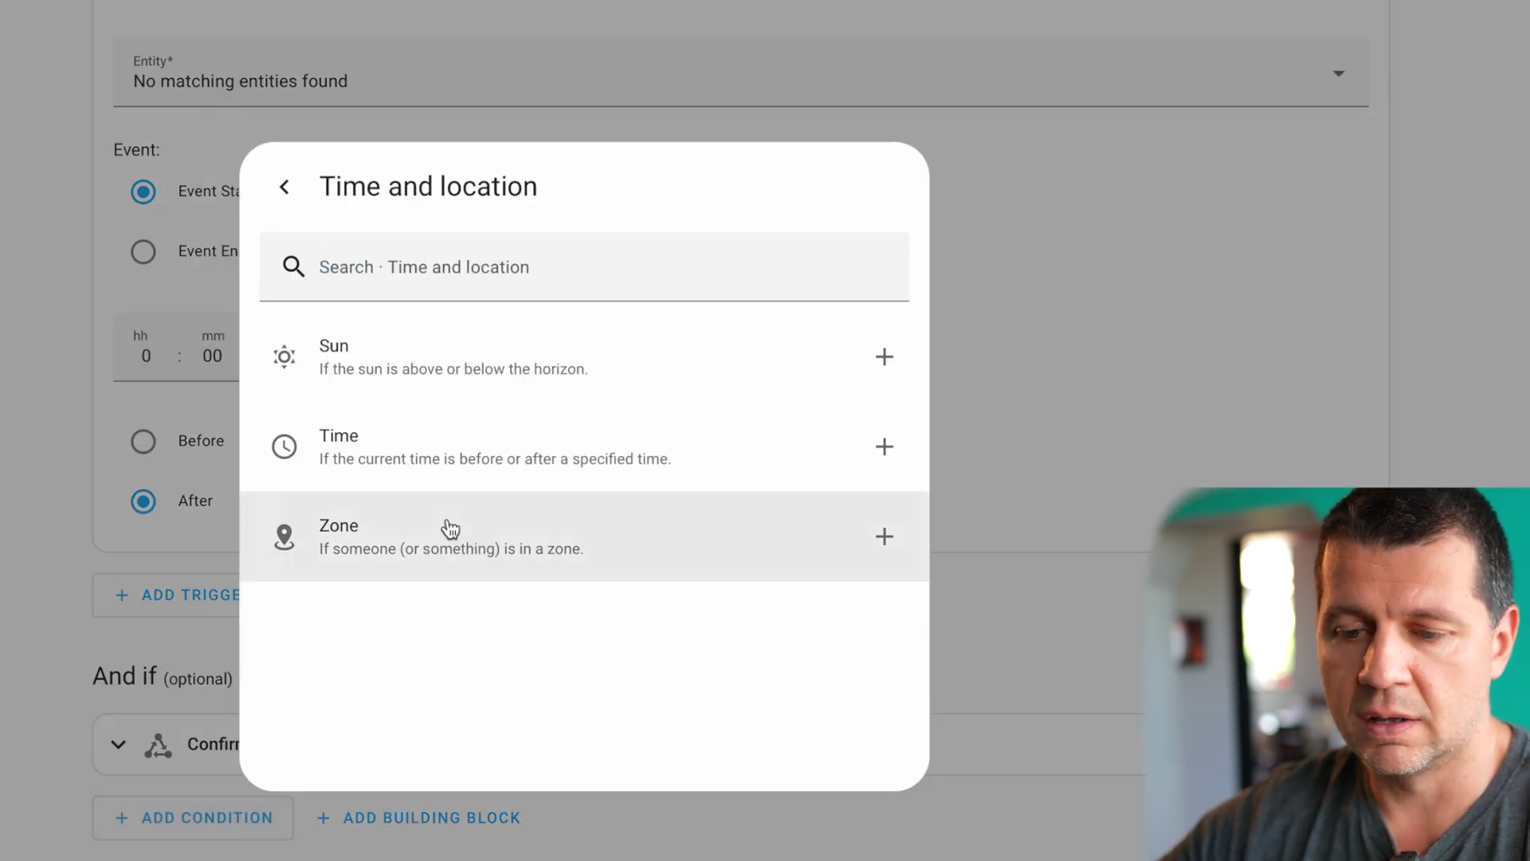
{"action": "left_click", "coordinate": [467, 378]}
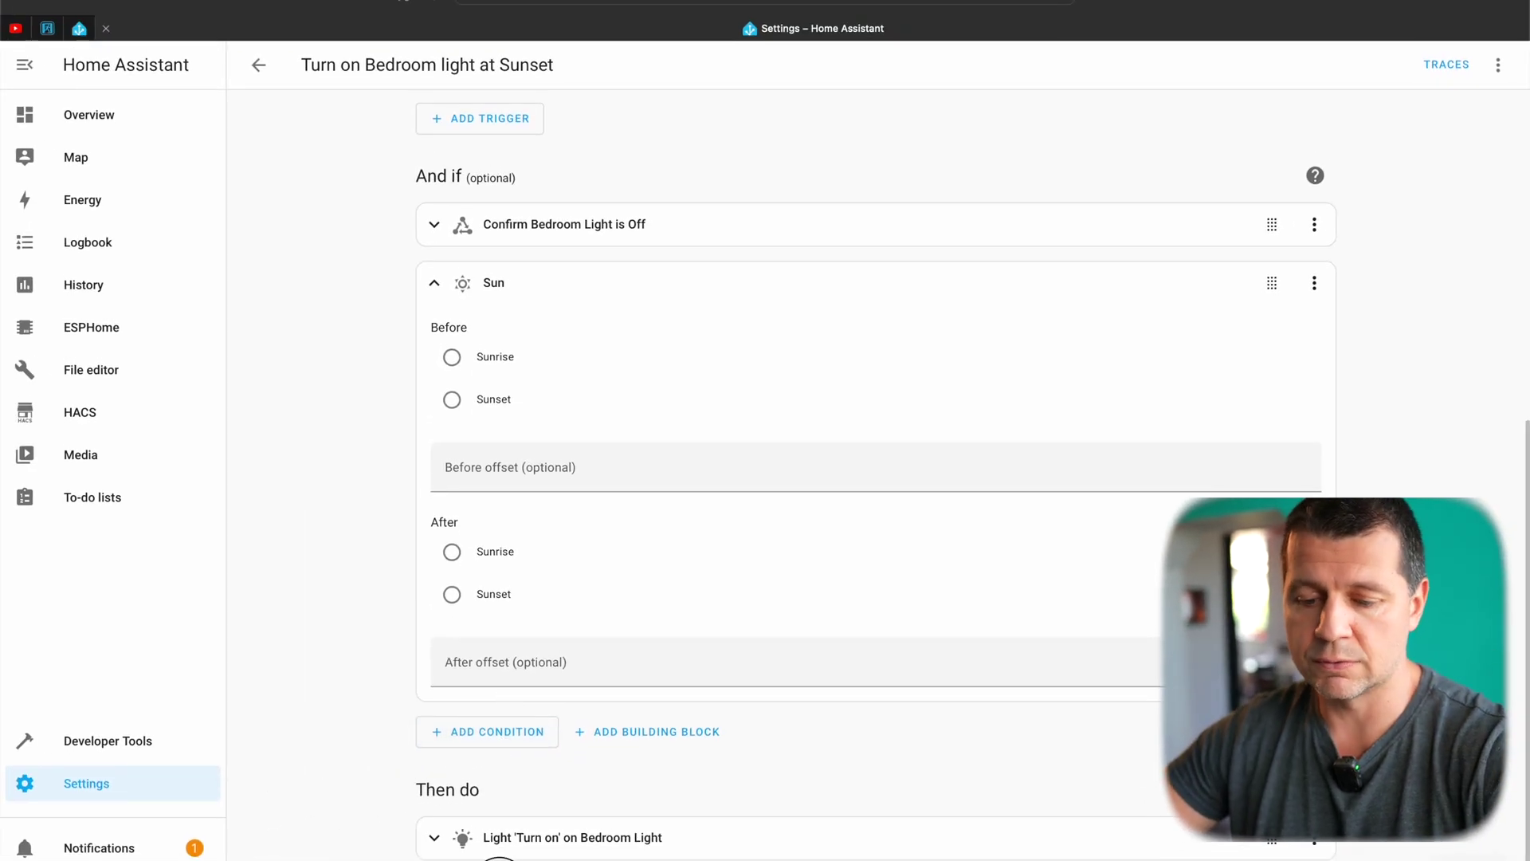
- Add a Button press action to the automation
{"action": "left_click", "coordinate": [479, 858]}
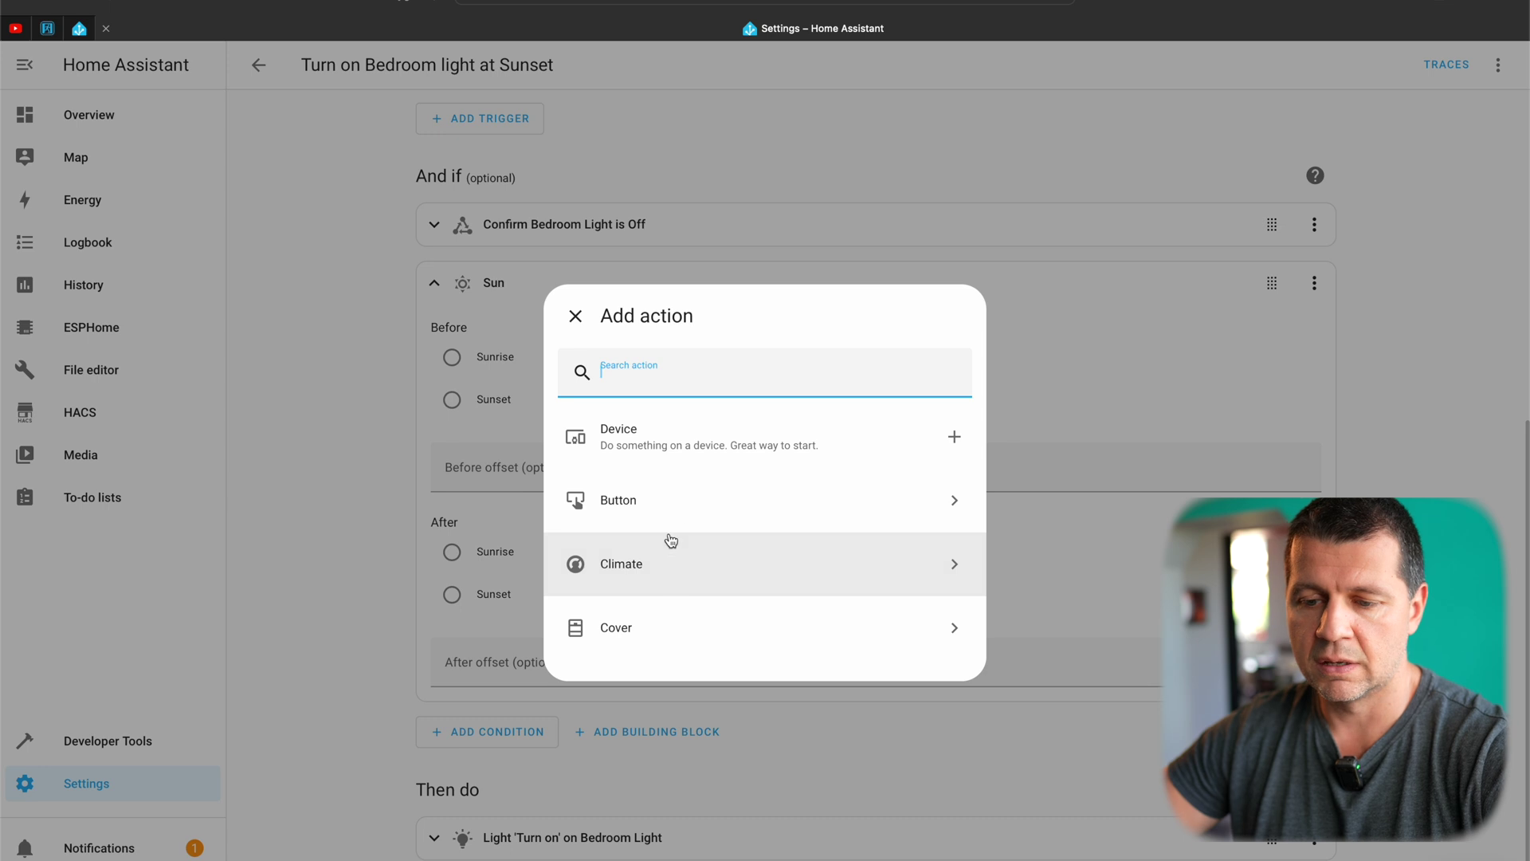
{"action": "left_click", "coordinate": [671, 503]}
{"action": "left_click", "coordinate": [666, 435]}
- Review the added blocks and open the automation in YAML editing mode
{"action": "scroll", "coordinate": [802, 639], "scroll_direction": "up", "scroll_amount": 15}
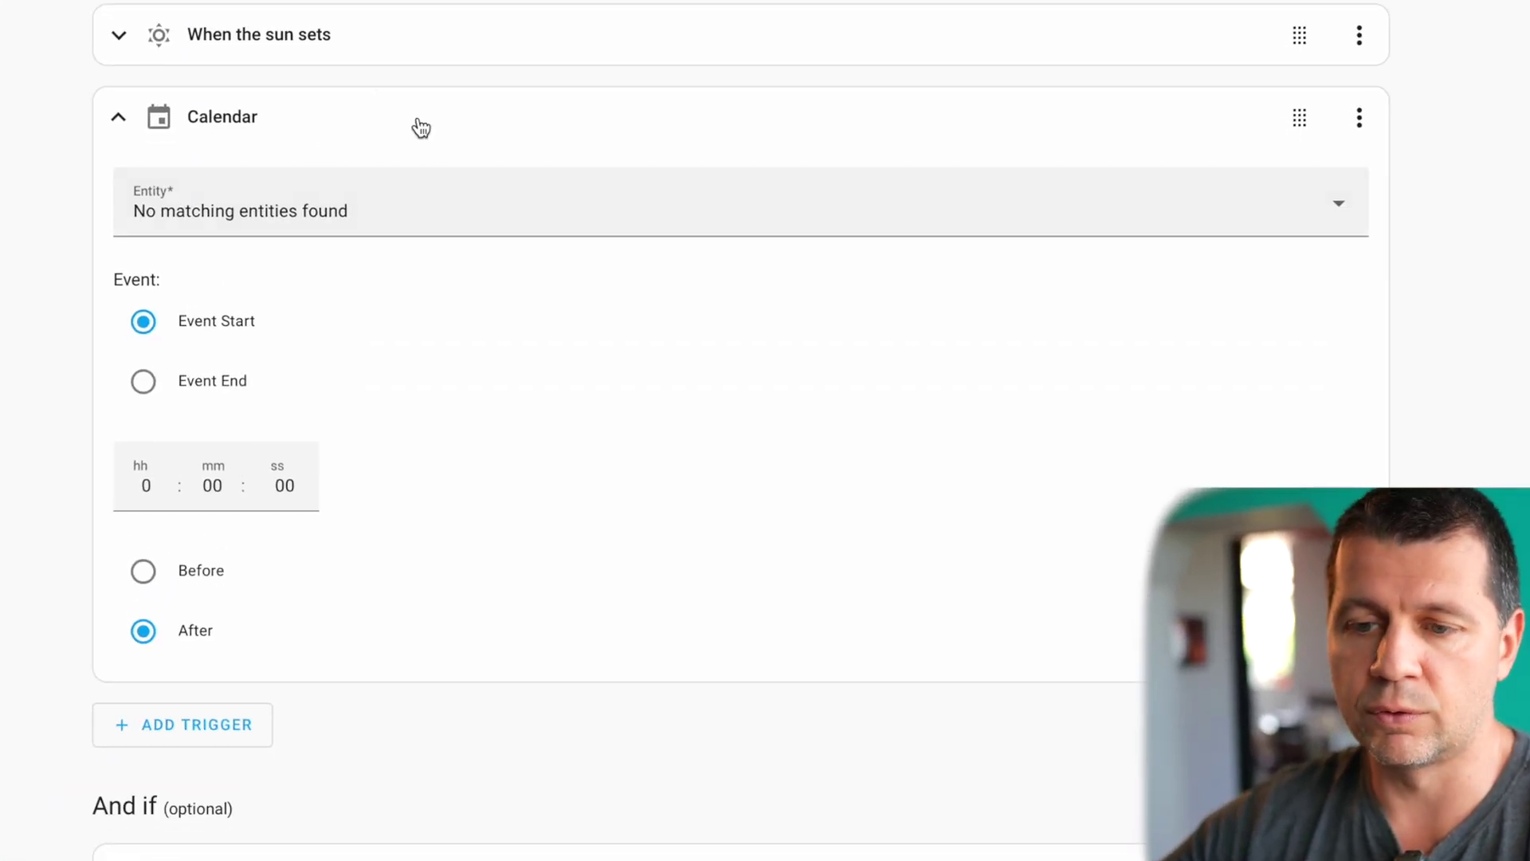
{"action": "scroll", "coordinate": [459, 307], "scroll_direction": "down", "scroll_amount": 8}
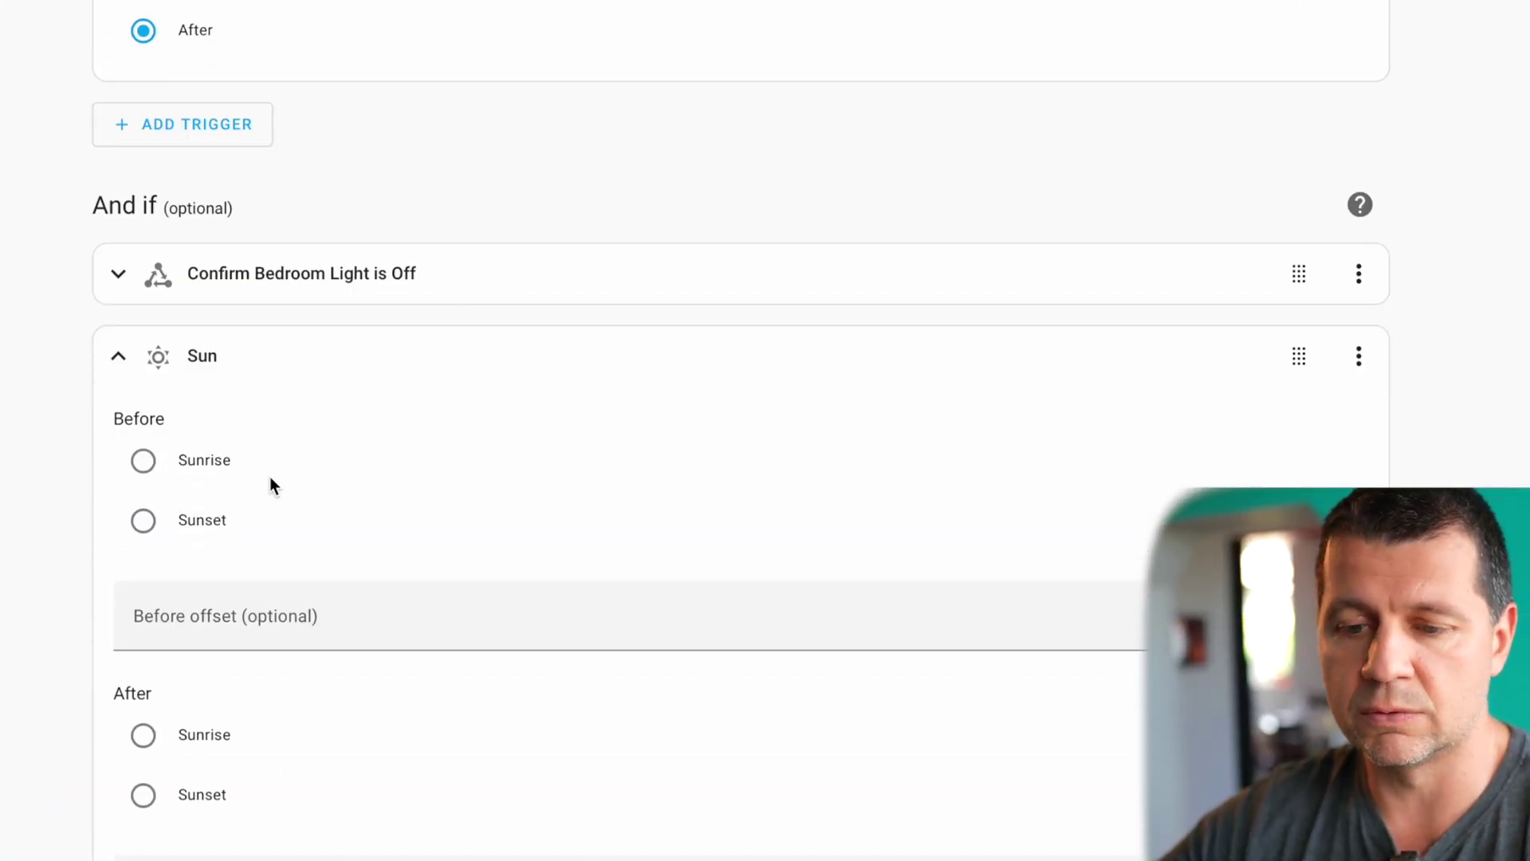
{"action": "scroll", "coordinate": [374, 614], "scroll_direction": "down", "scroll_amount": 7}
{"action": "scroll", "coordinate": [534, 727], "scroll_direction": "up", "scroll_amount": 10}
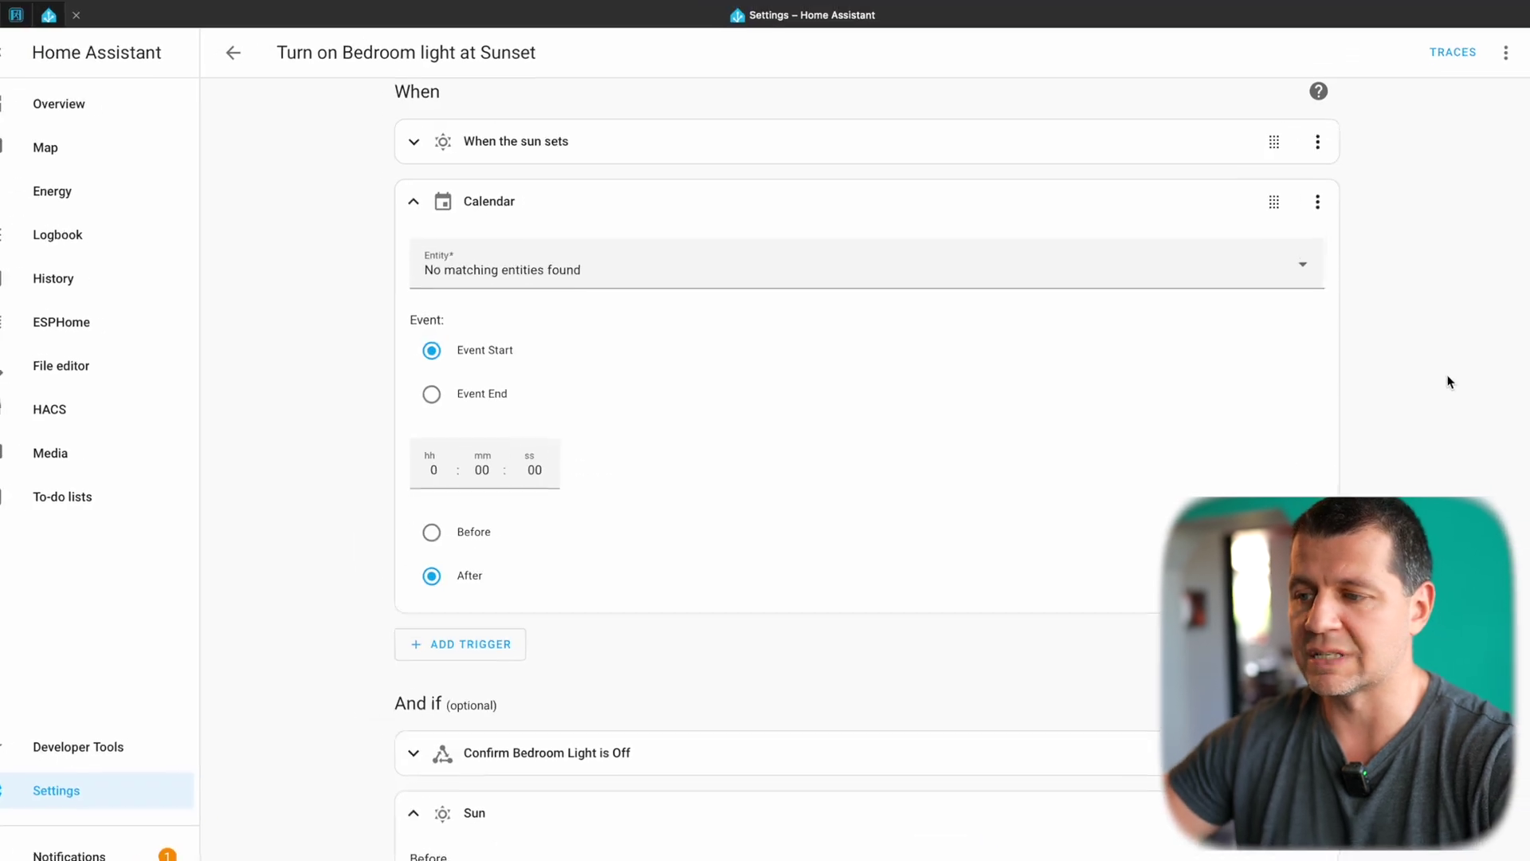
{"action": "left_click", "coordinate": [1497, 65]}
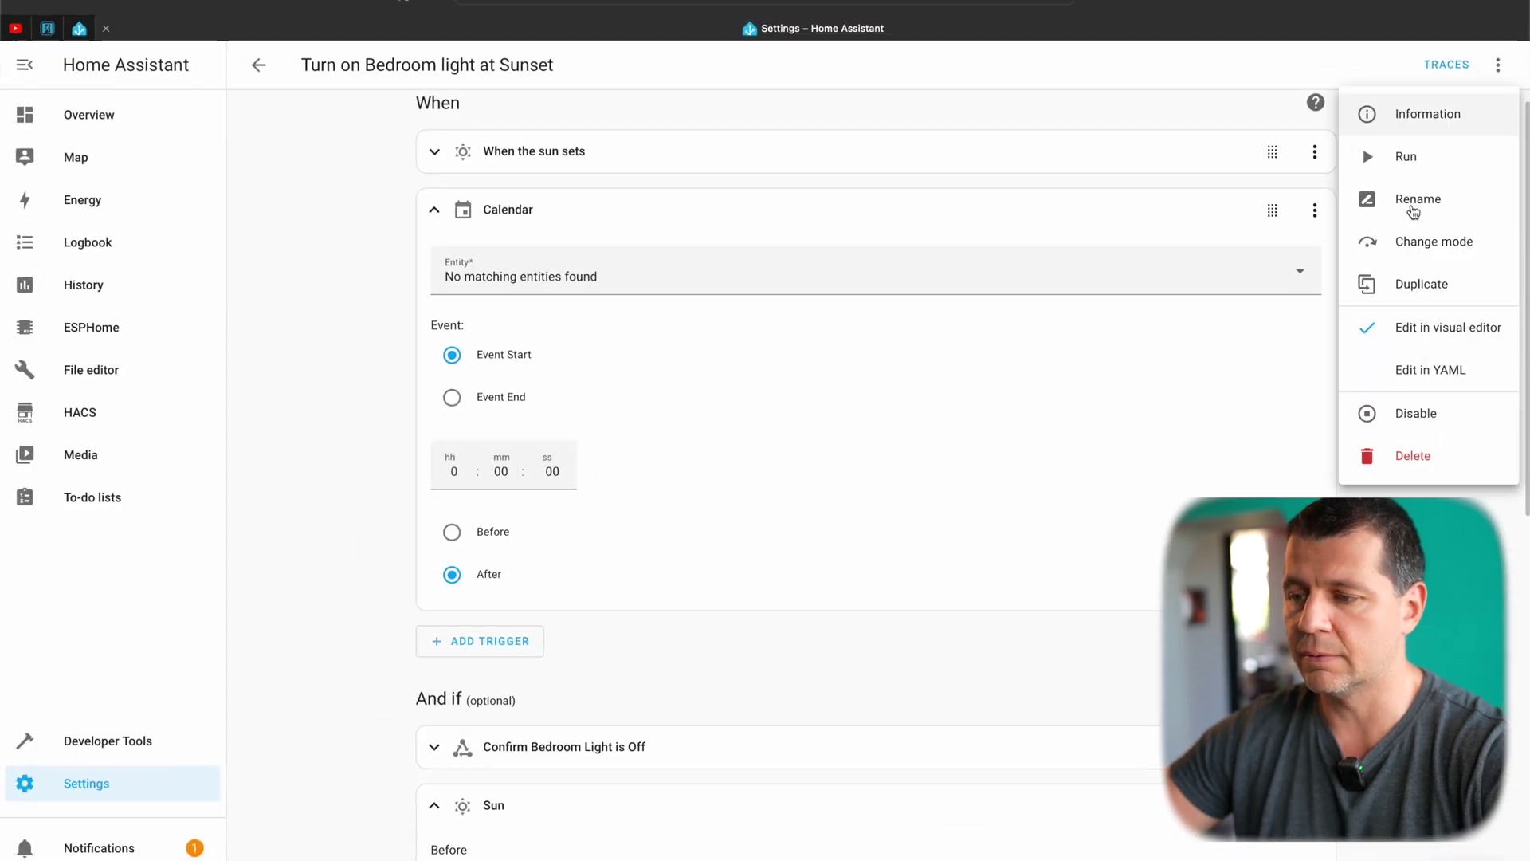
{"action": "left_click", "coordinate": [1424, 388]}
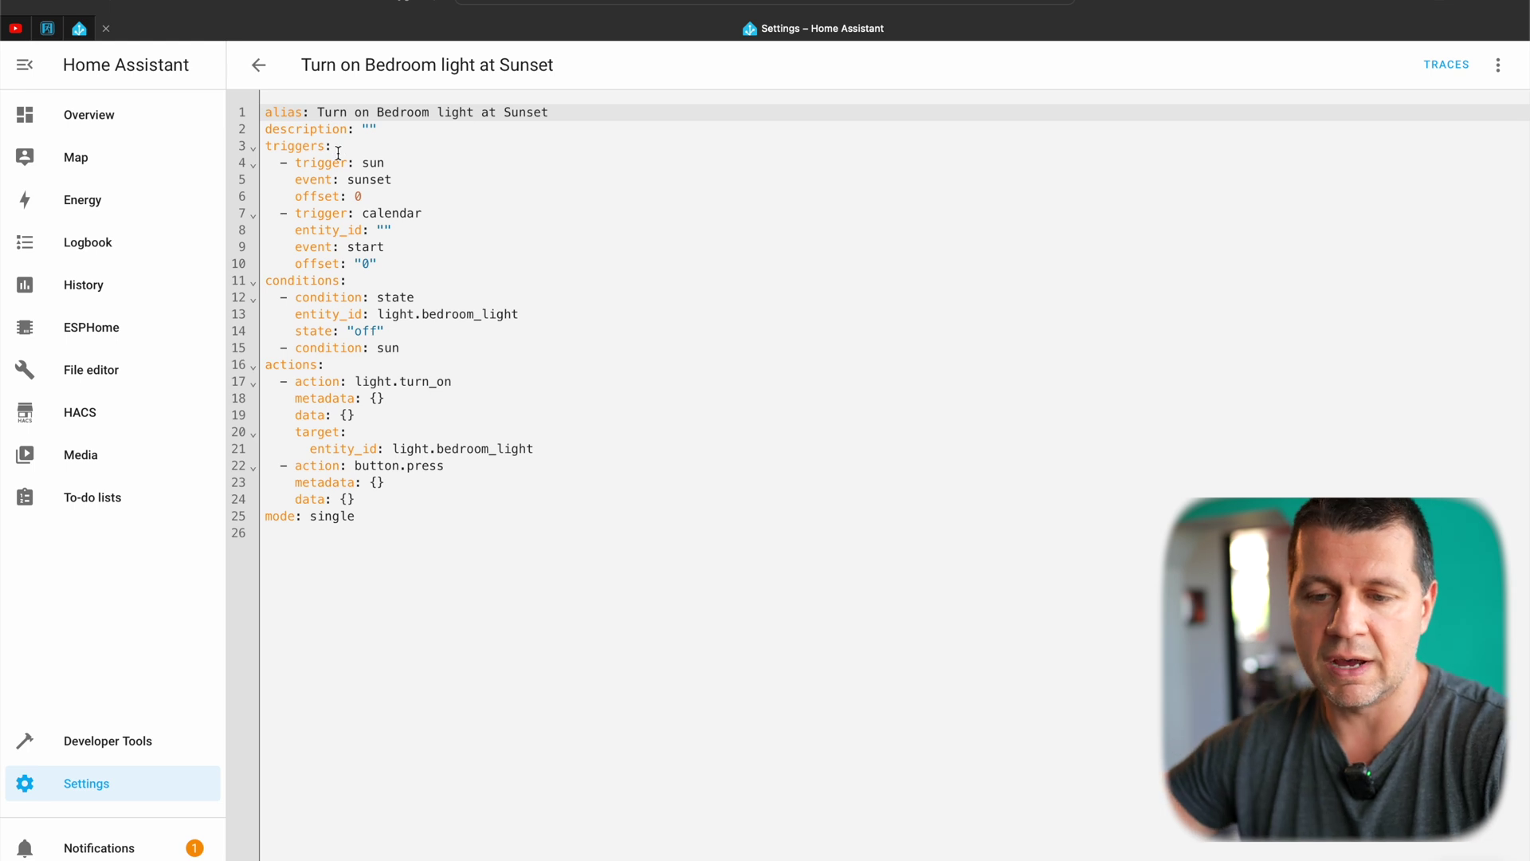
- Examine the plural "triggers" and "conditions" keys and the individual "trigger" entries in the automation's YAML
{"action": "right_click", "coordinate": [337, 151]}
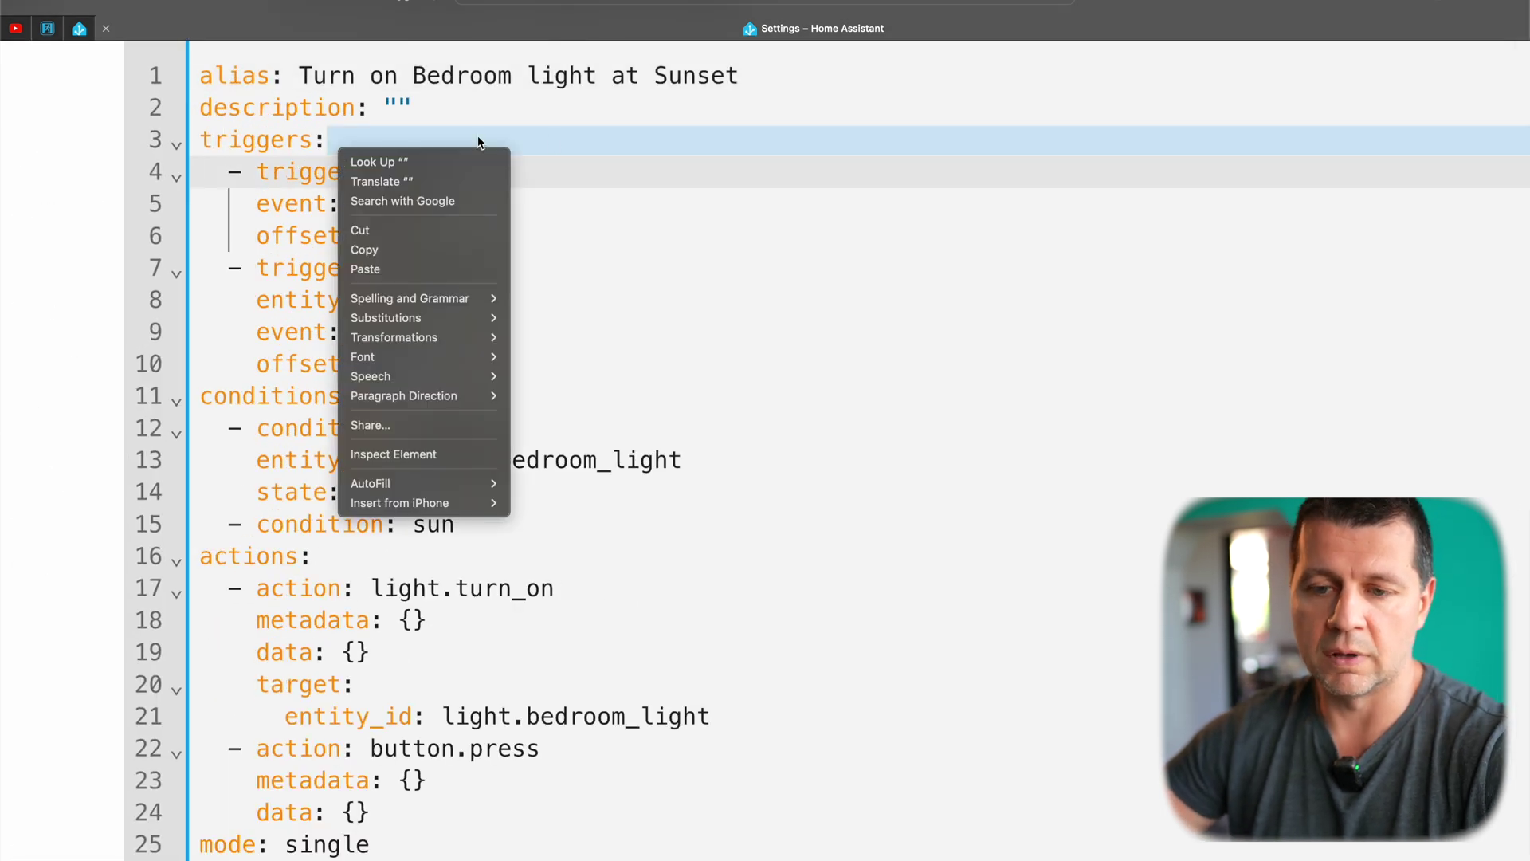
{"action": "left_click", "coordinate": [651, 157]}
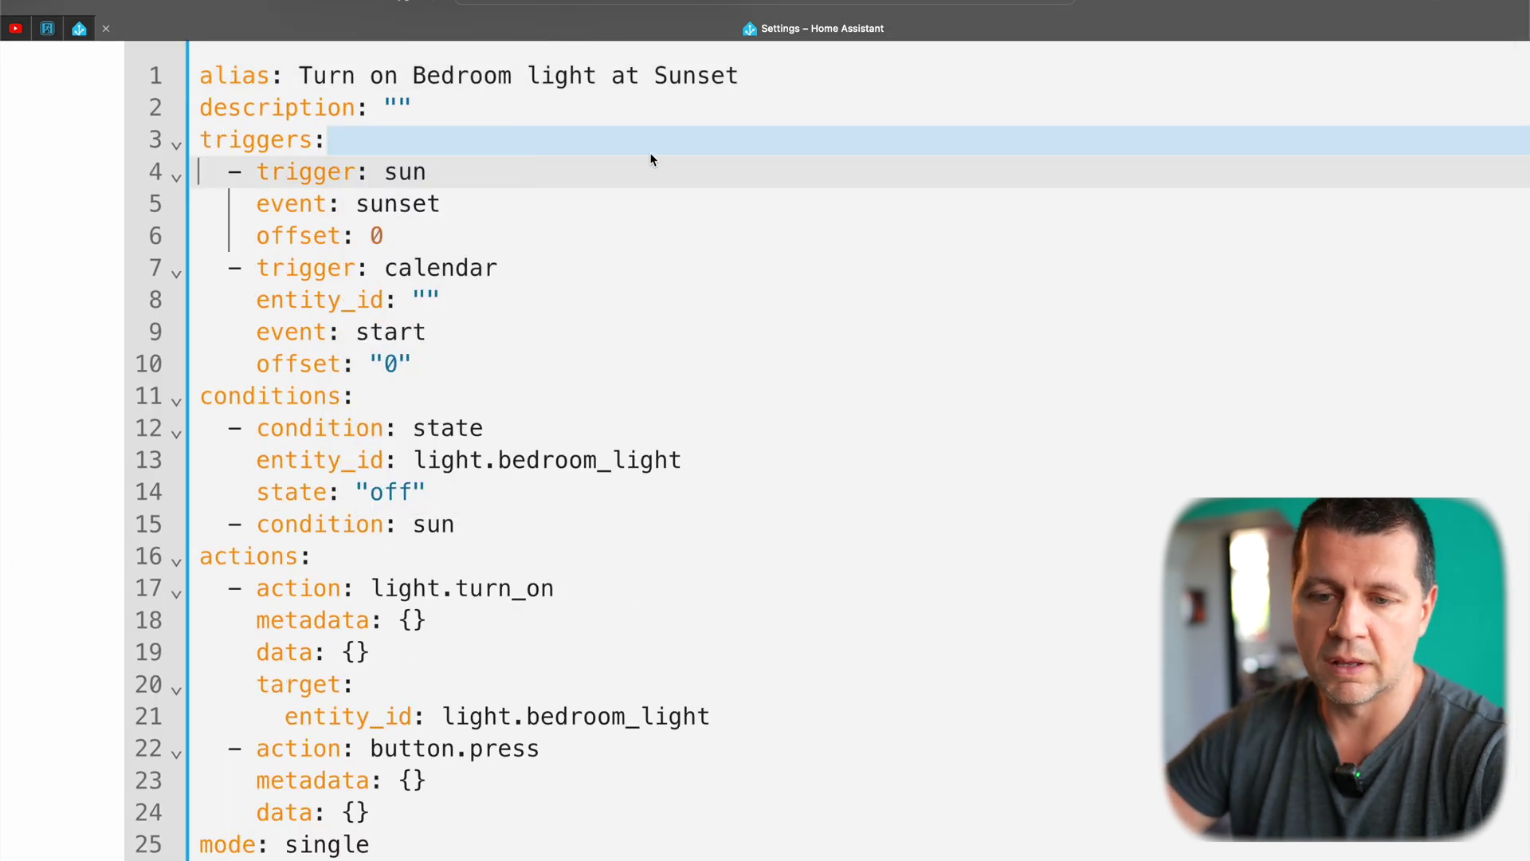
{"action": "left_click", "coordinate": [271, 141]}
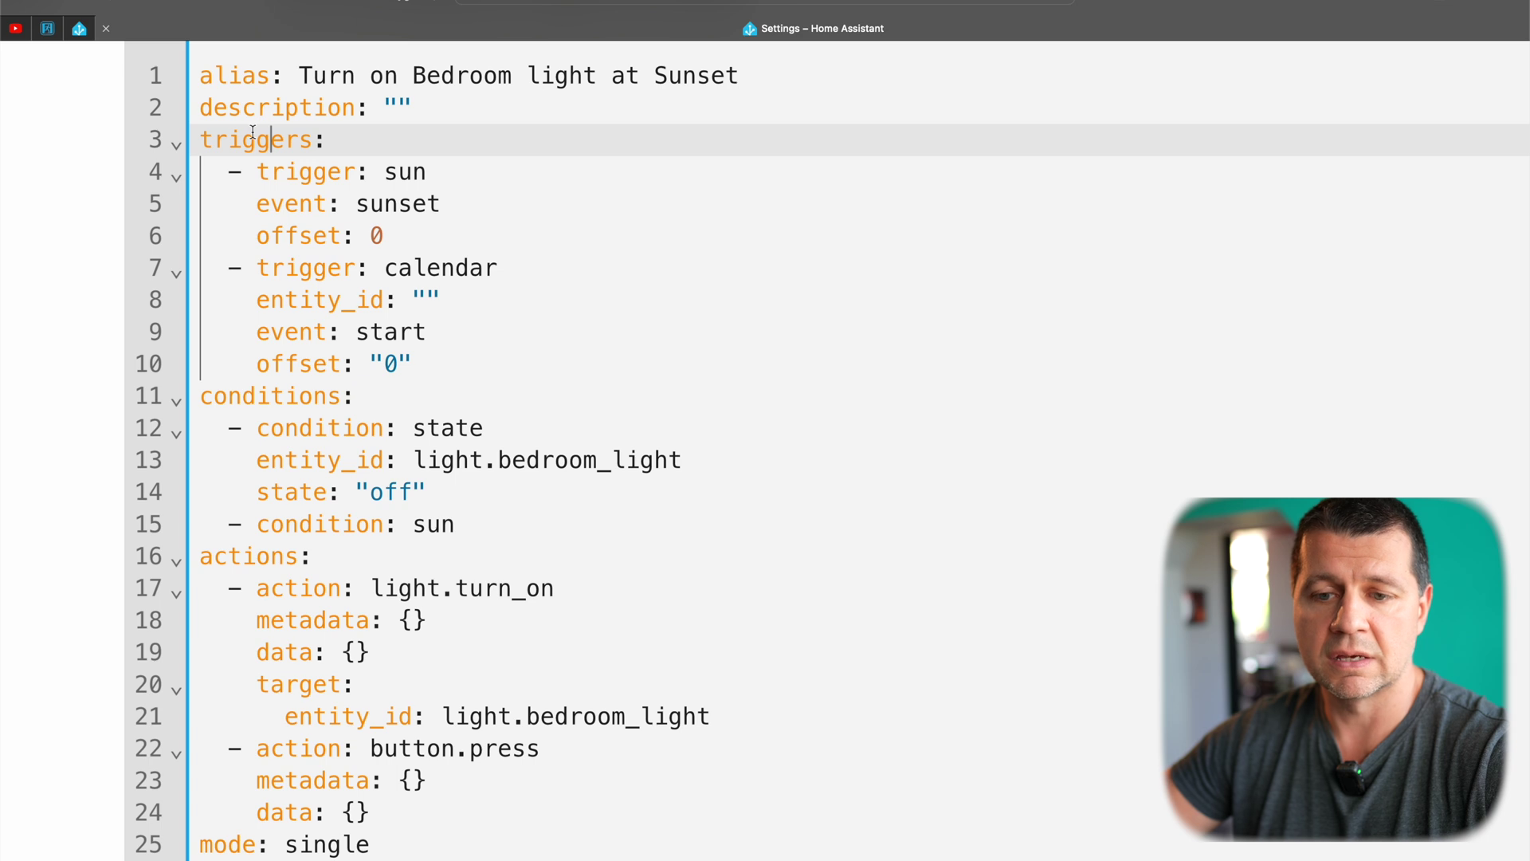
{"action": "double_click", "coordinate": [285, 140]}
{"action": "double_click", "coordinate": [320, 174]}
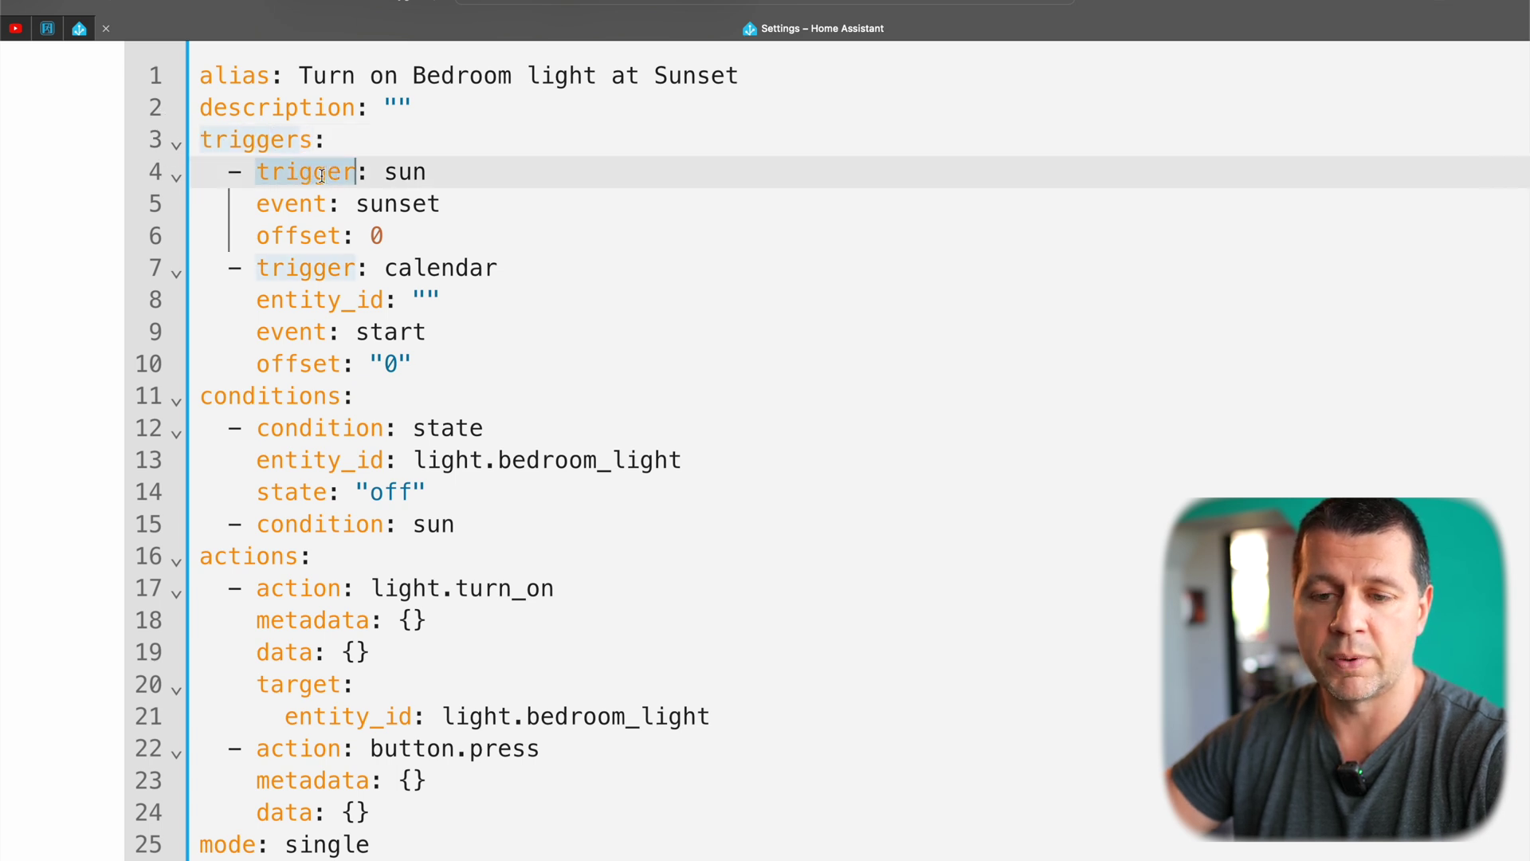
{"action": "left_click", "coordinate": [297, 275]}
{"action": "left_click", "coordinate": [291, 171]}
{"action": "left_click", "coordinate": [300, 263]}
{"action": "left_click", "coordinate": [315, 172]}
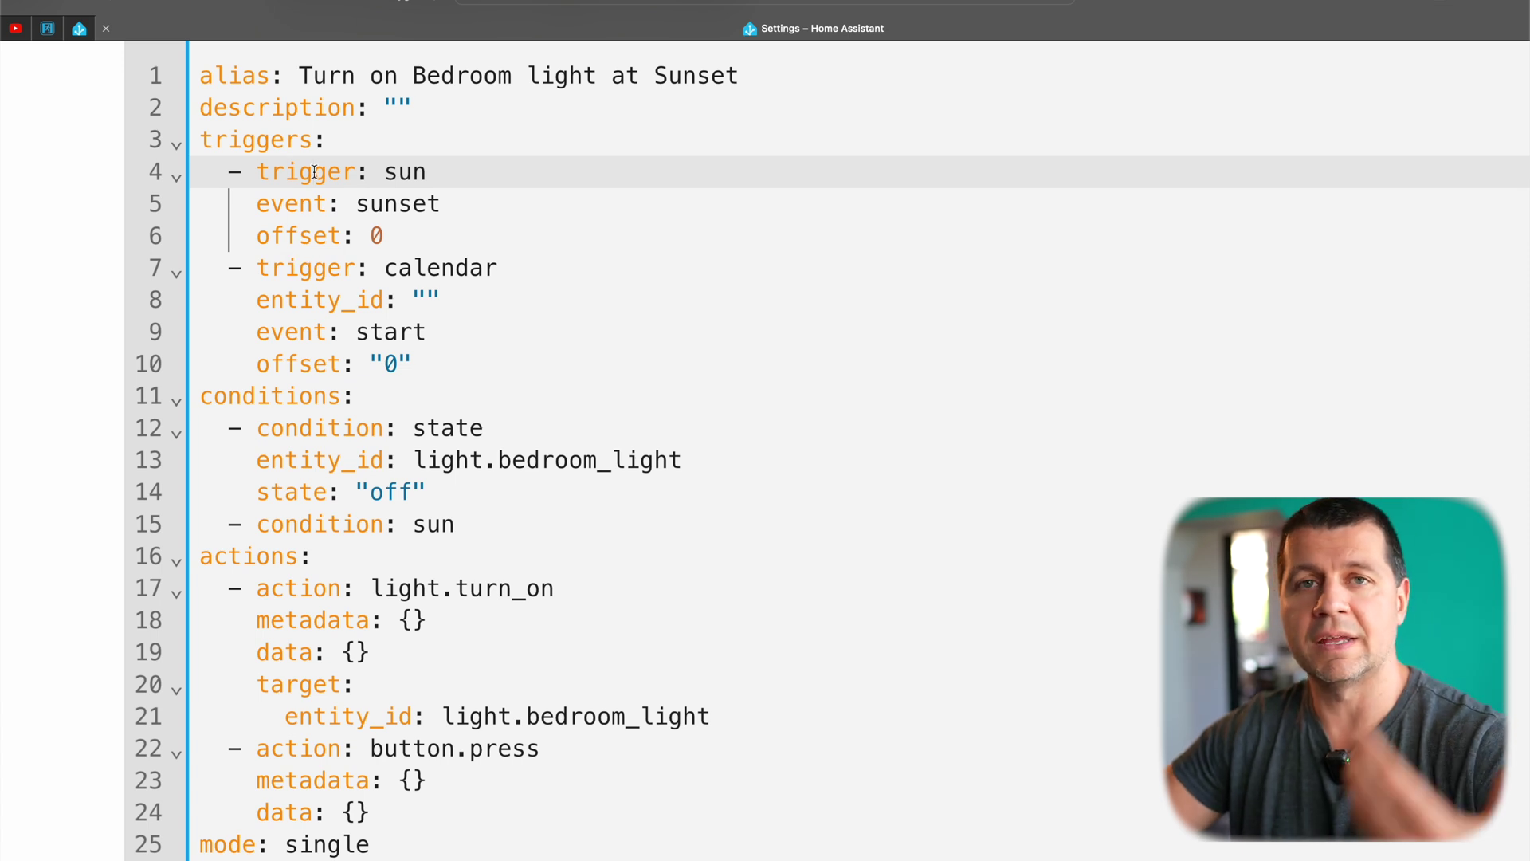
{"action": "left_click", "coordinate": [278, 396]}
{"action": "left_click", "coordinate": [386, 398]}
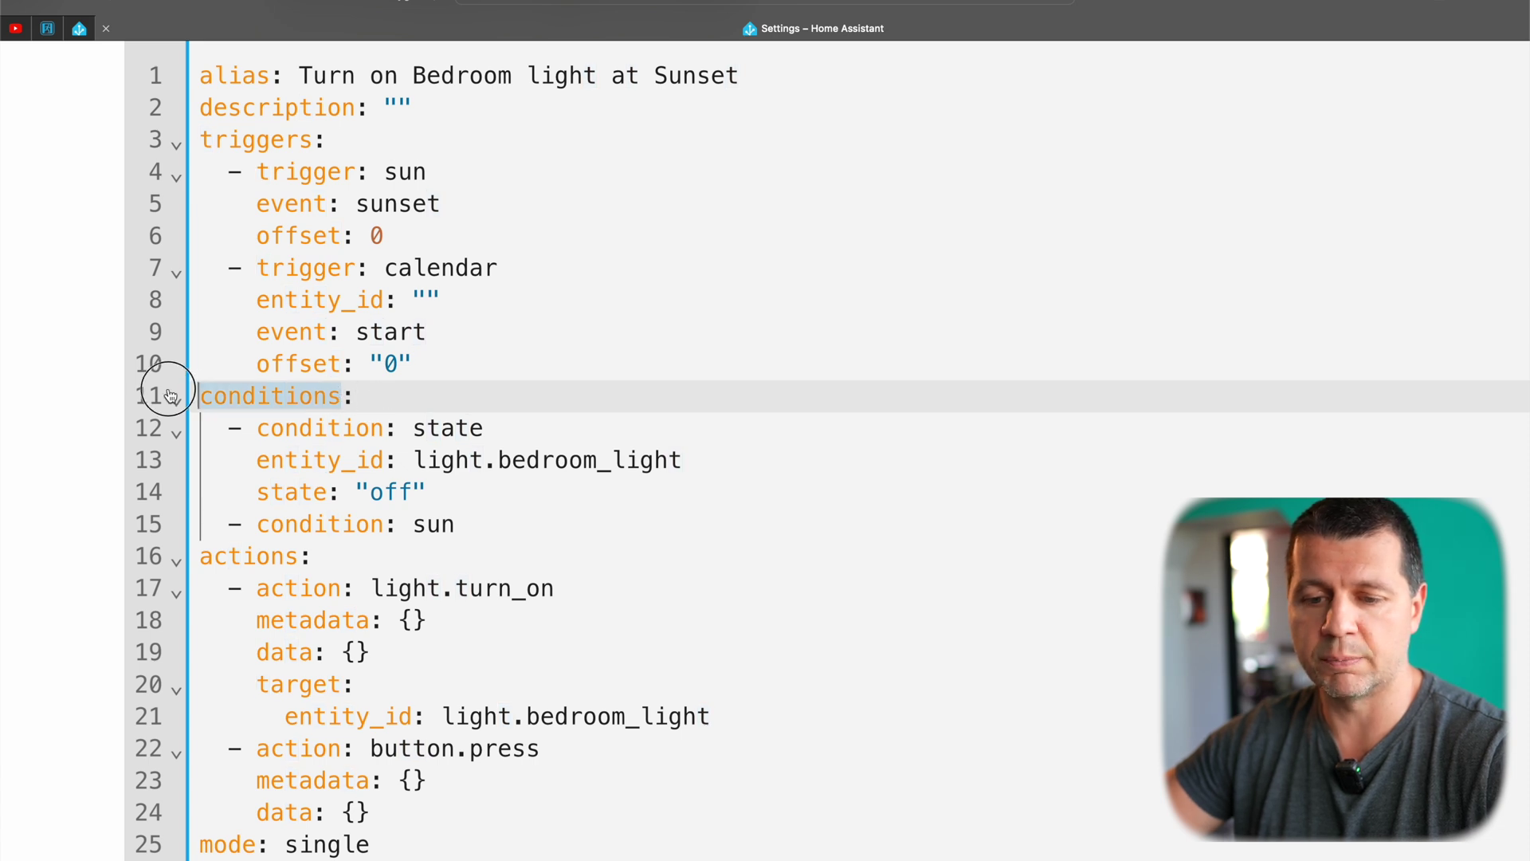
- Compare the plural "conditions" key with the individual "condition" entries for state and sun in the YAML
{"action": "left_click", "coordinate": [333, 428]}
{"action": "left_click", "coordinate": [319, 530]}
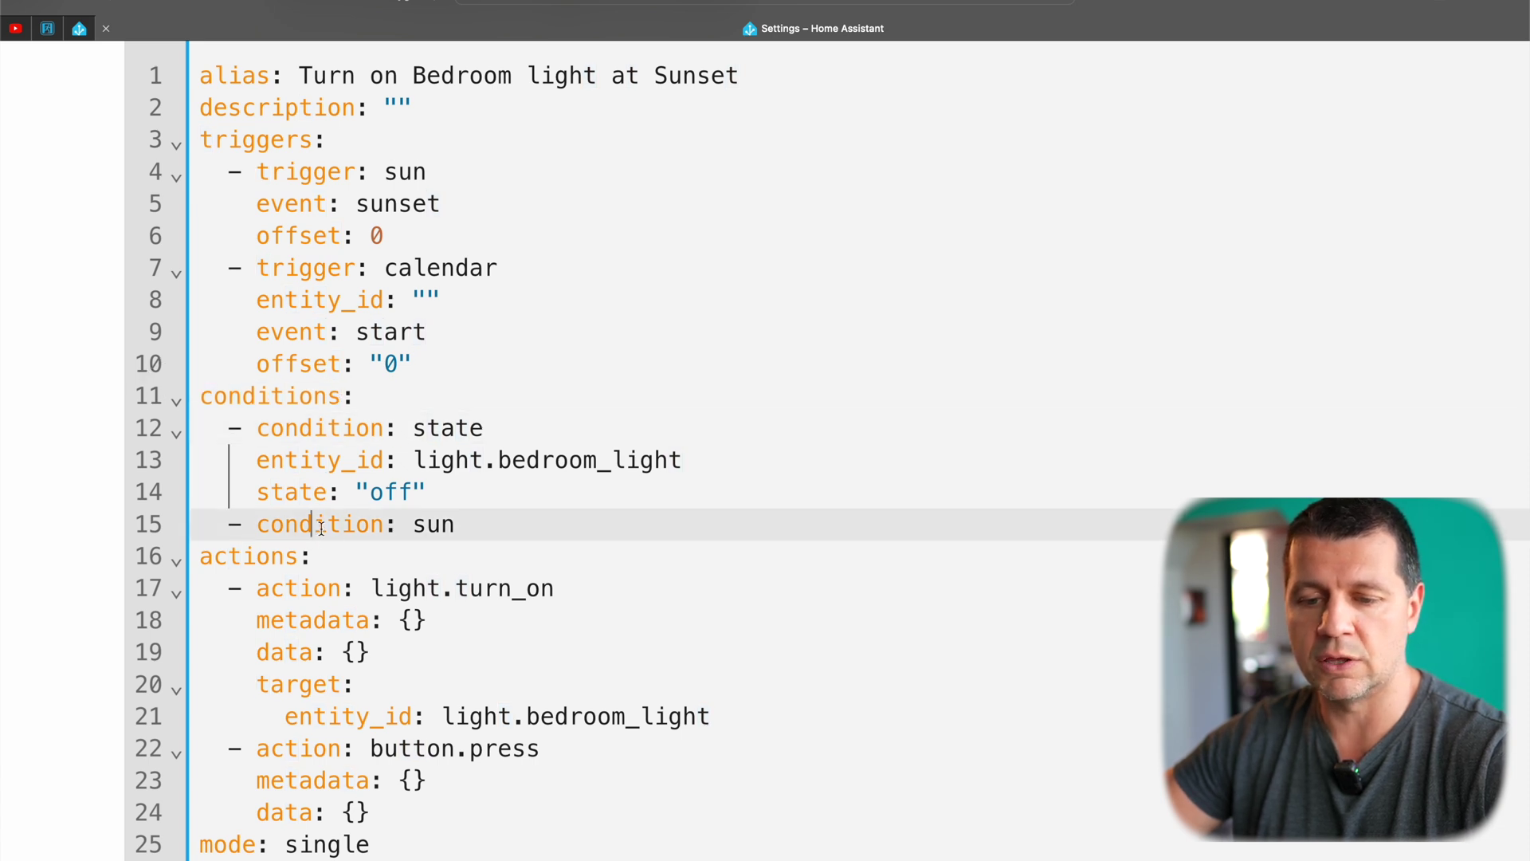
{"action": "left_click", "coordinate": [326, 428]}
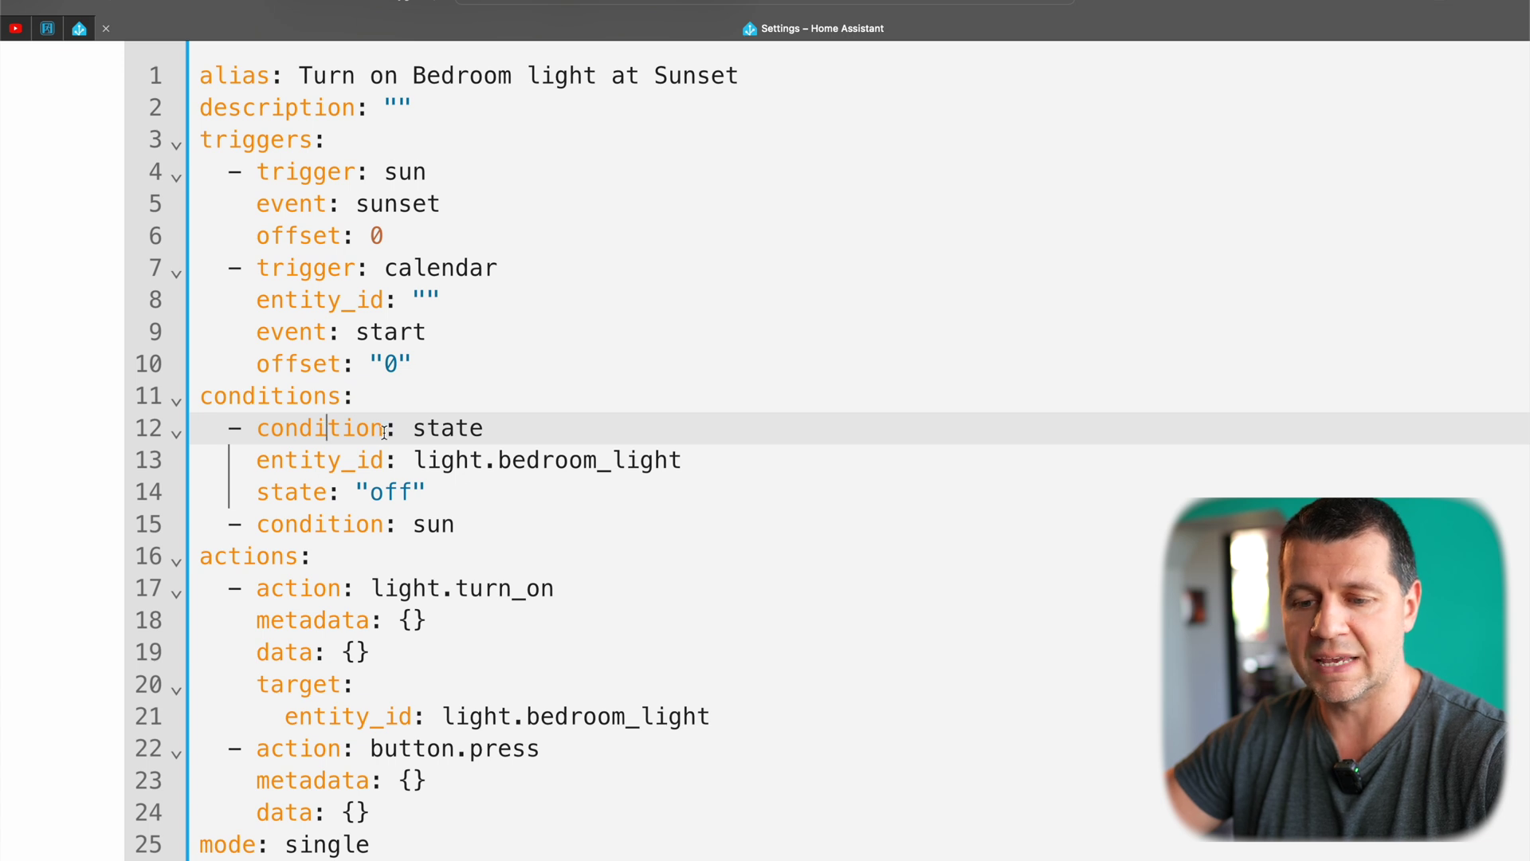
{"action": "left_click_drag", "start_coordinate": [384, 431], "coordinate": [264, 432]}
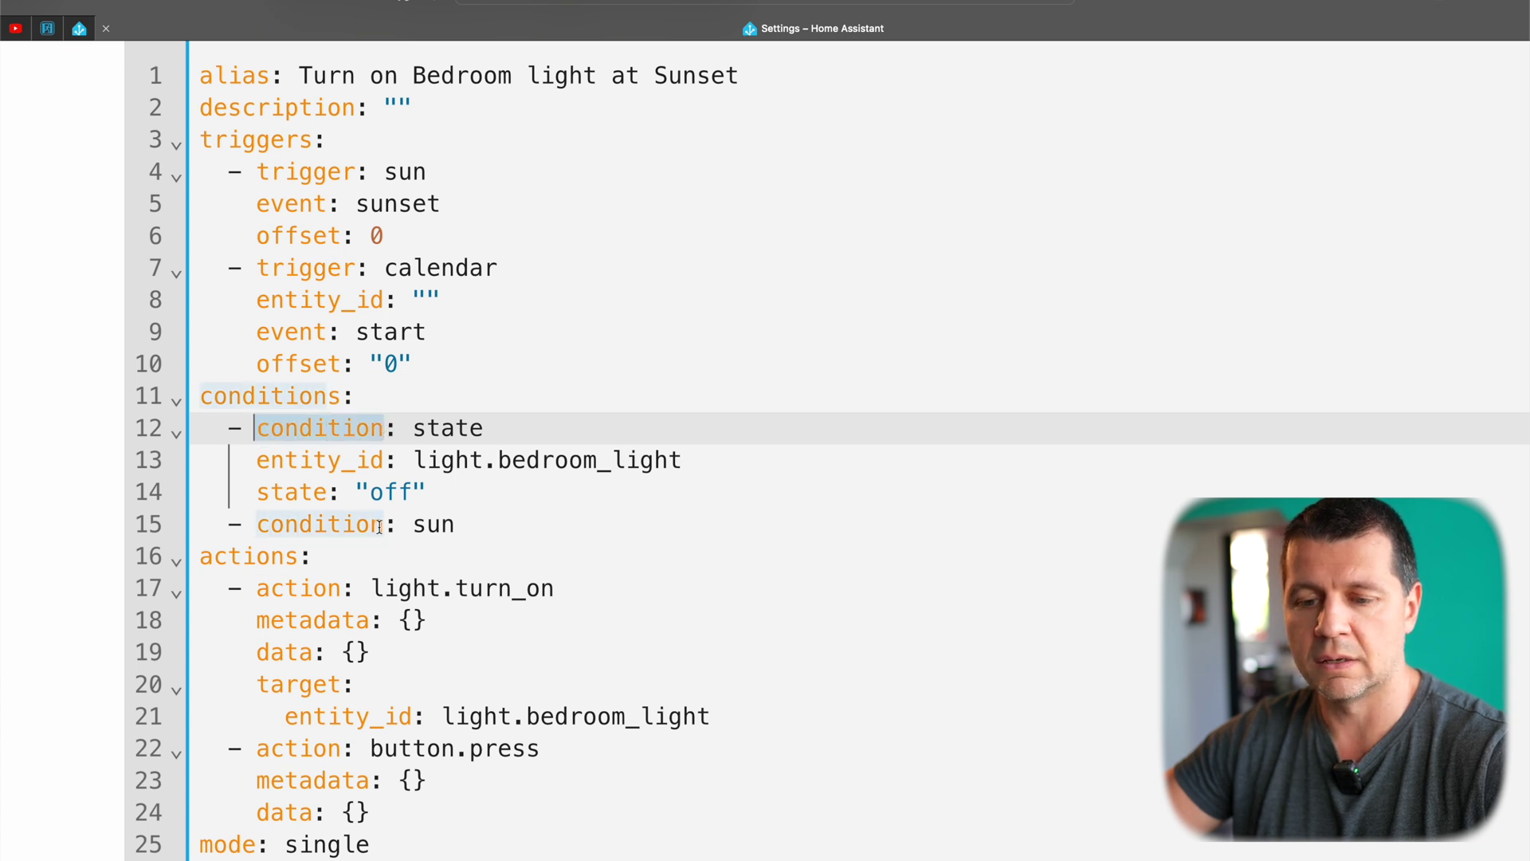
{"action": "left_click_drag", "start_coordinate": [380, 526], "coordinate": [282, 524]}
{"action": "double_click", "coordinate": [287, 399]}
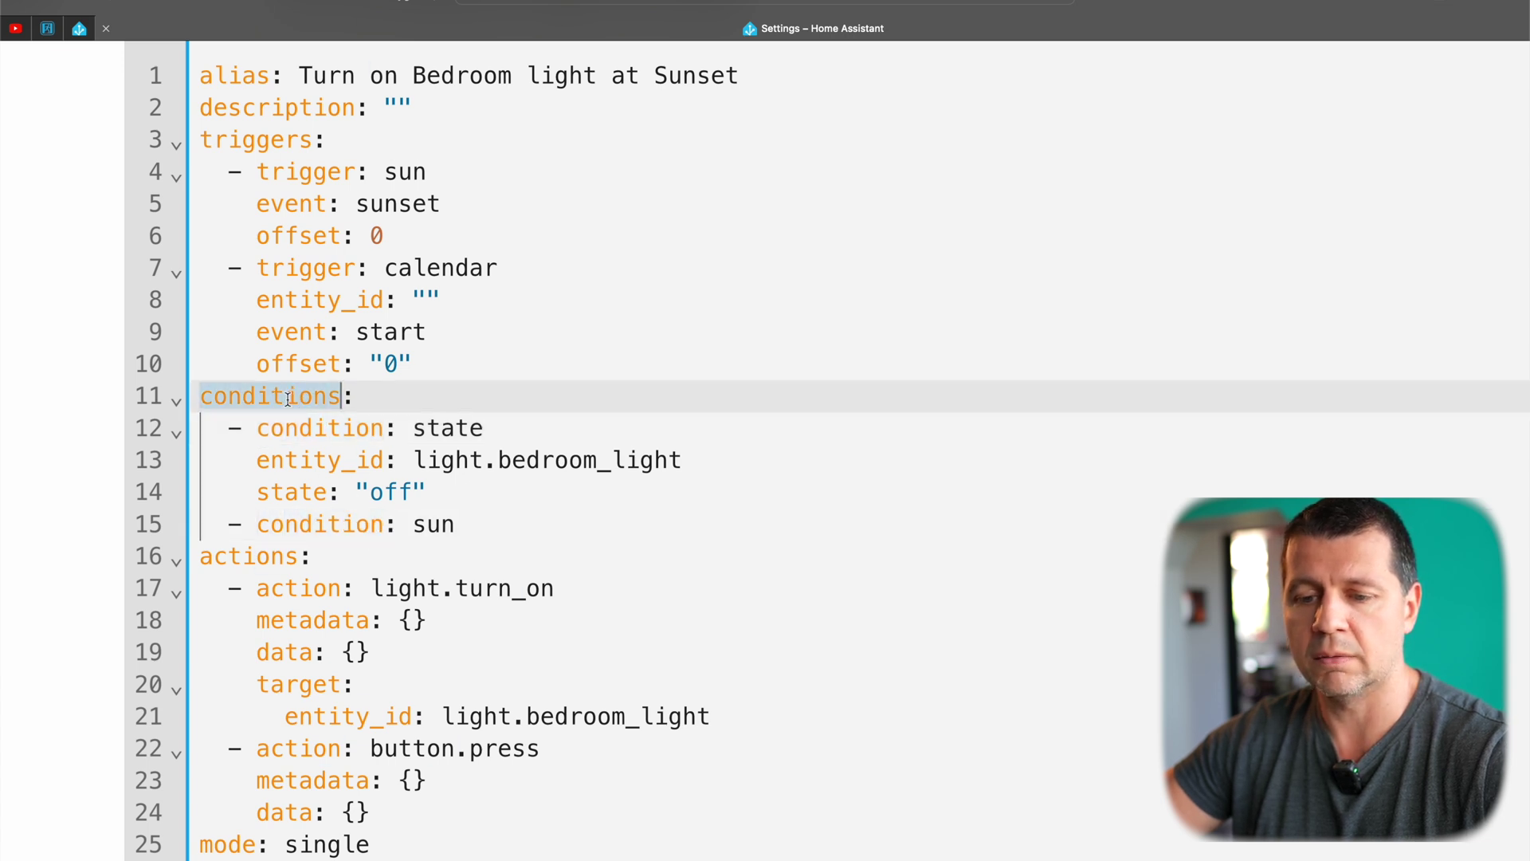
{"action": "double_click", "coordinate": [352, 426]}
{"action": "double_click", "coordinate": [342, 525]}
- Examine the plural "actions" key and its individual "action" entries for light.turn_on and button.press in the YAML
{"action": "scroll", "coordinate": [351, 478], "scroll_direction": "down", "scroll_amount": 4}
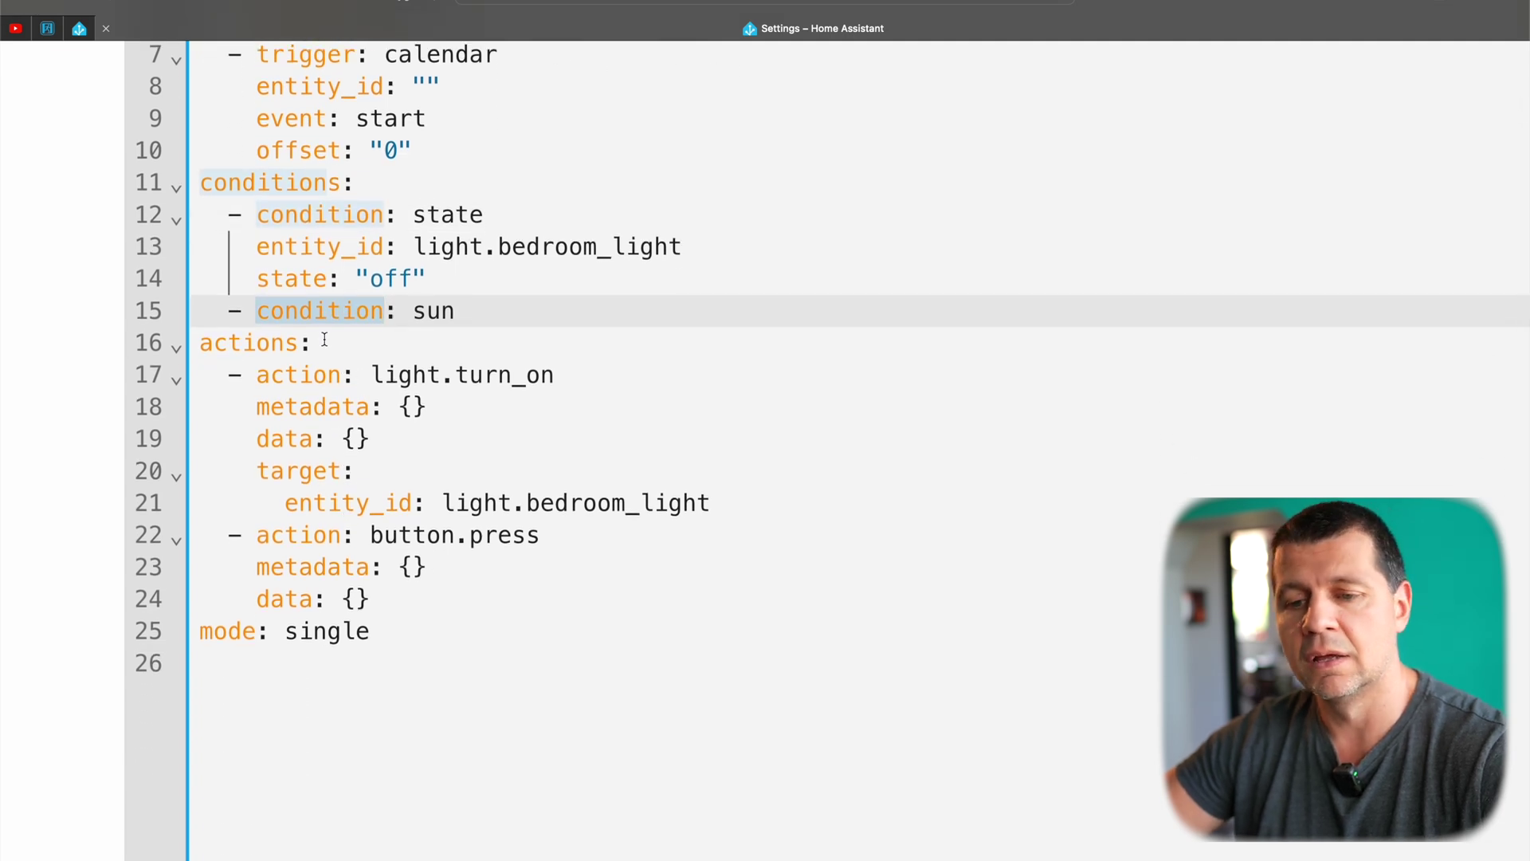
{"action": "double_click", "coordinate": [243, 342]}
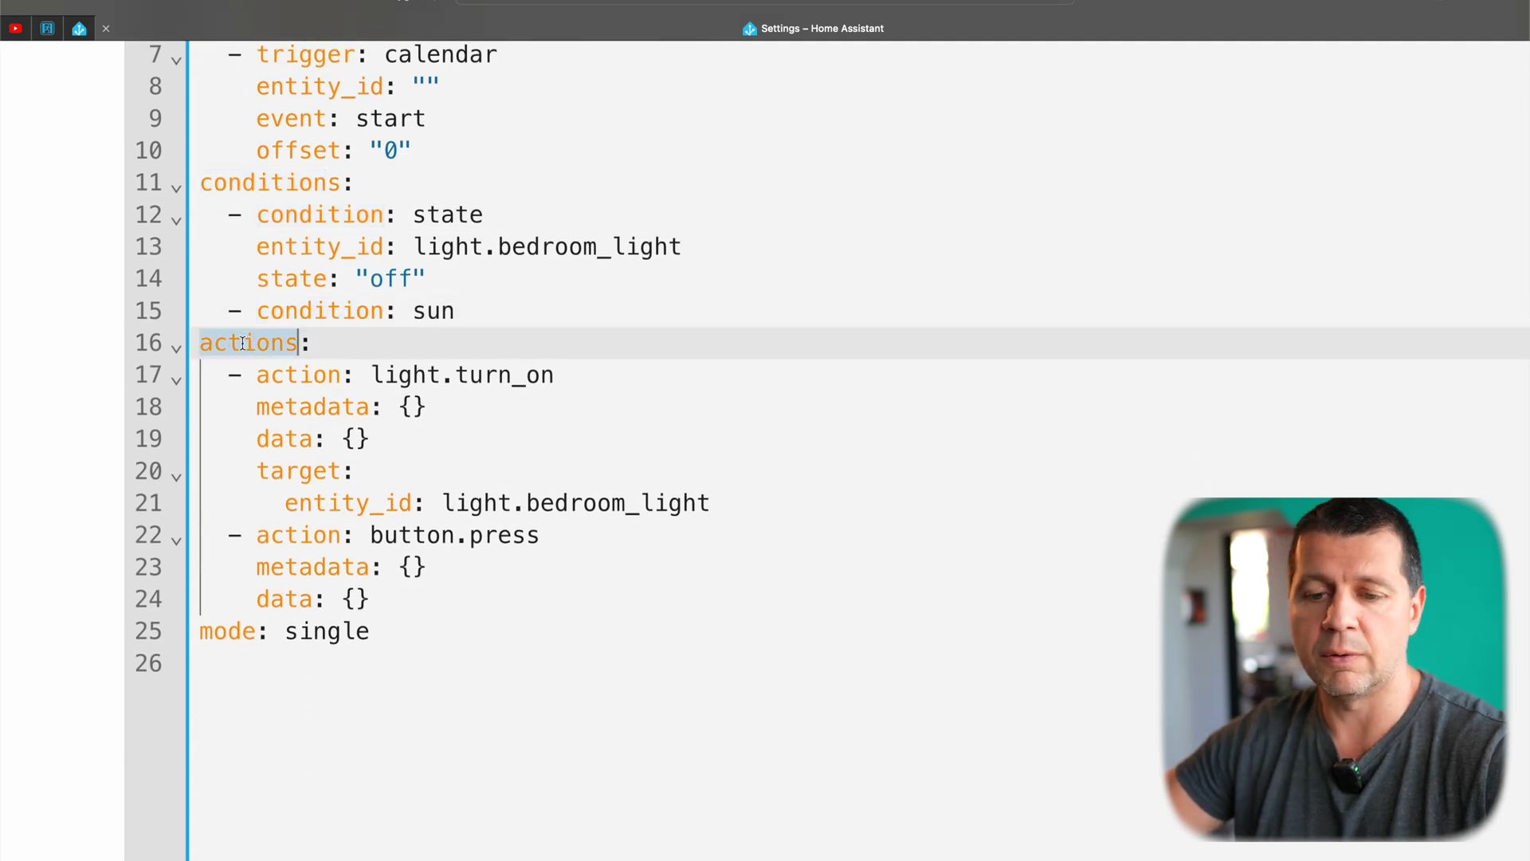
{"action": "scroll", "coordinate": [309, 380], "scroll_direction": "up", "scroll_amount": 1}
{"action": "double_click", "coordinate": [325, 423]}
{"action": "key", "text": "super+d"}
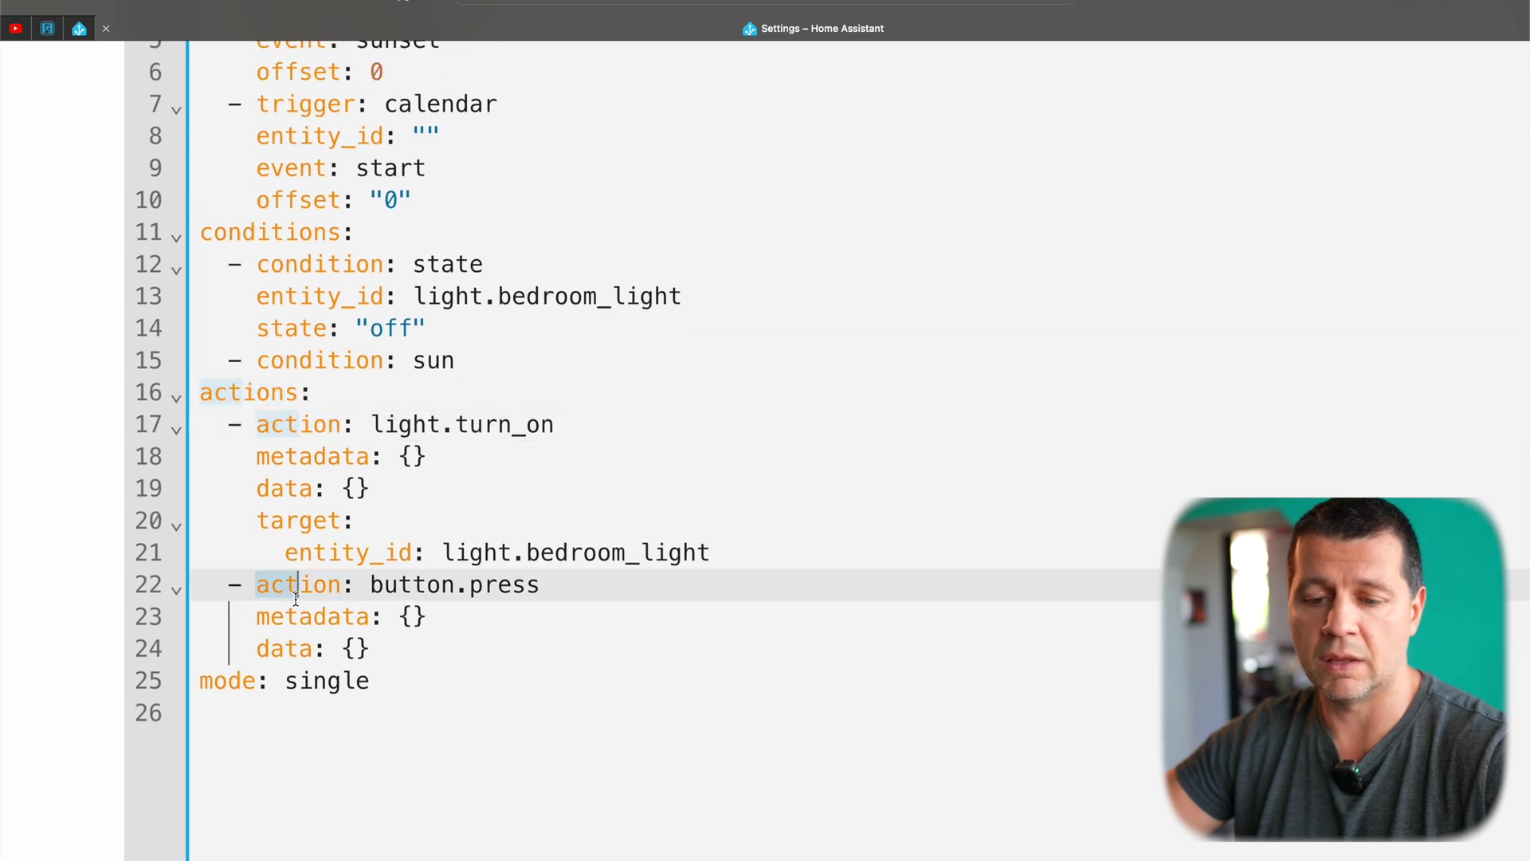
{"action": "left_click", "coordinate": [268, 424]}
{"action": "double_click", "coordinate": [244, 393]}
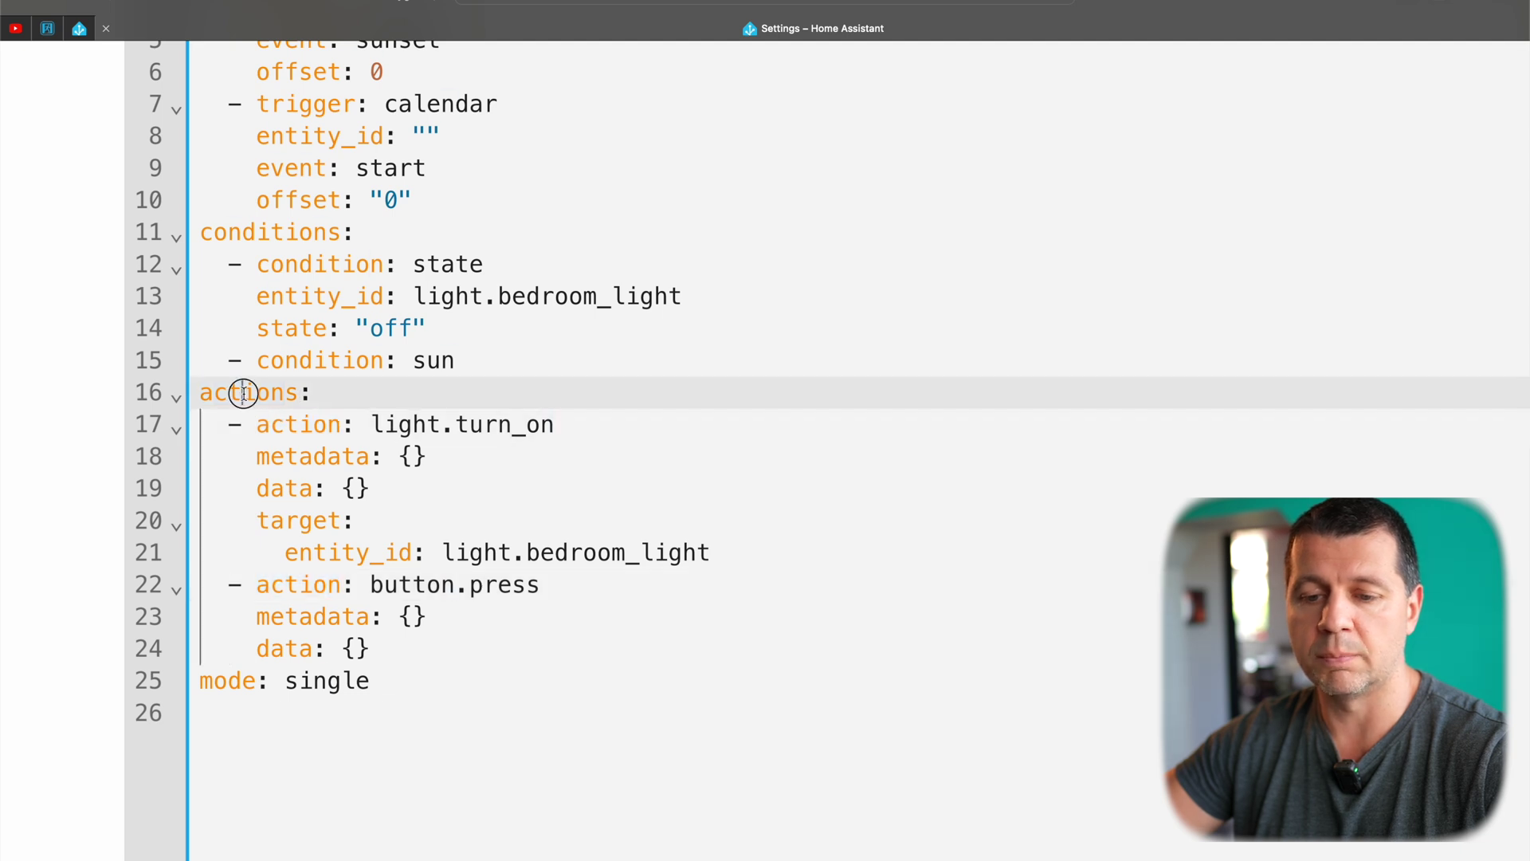